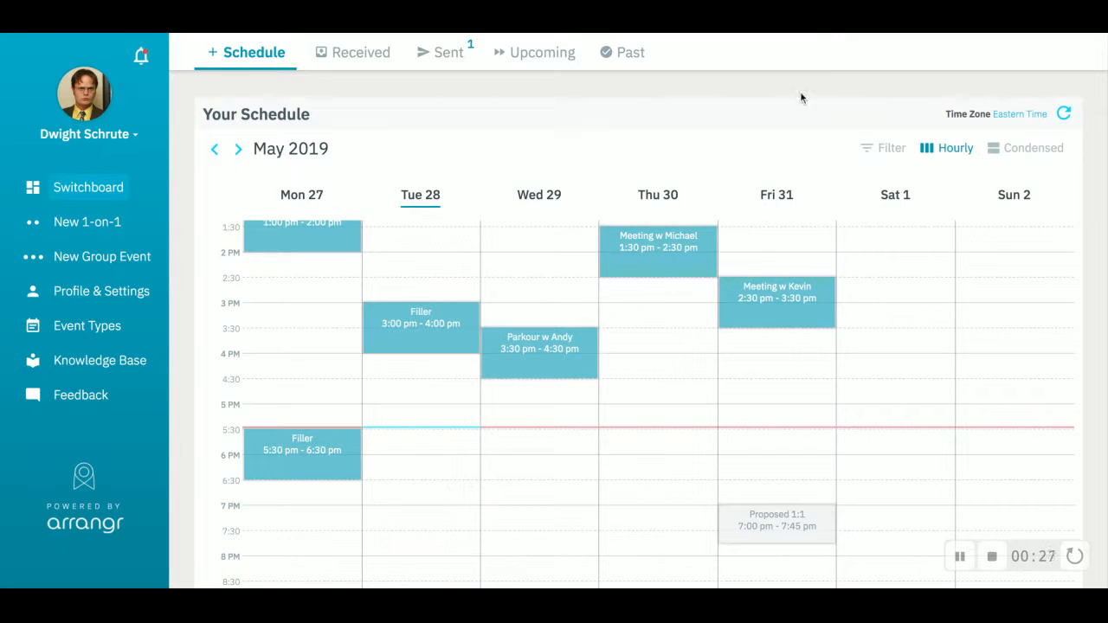
- Start a new 1-on-1 meeting and choose the suggested contact's e-mail as the person to meet with
left_click(87, 223)
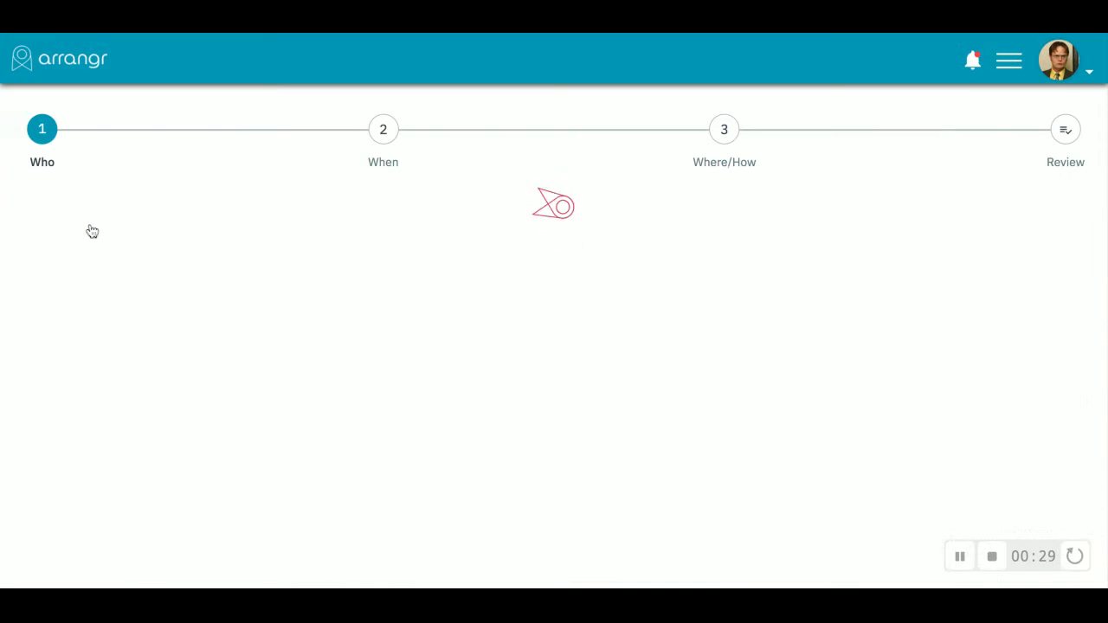
left_click(437, 355)
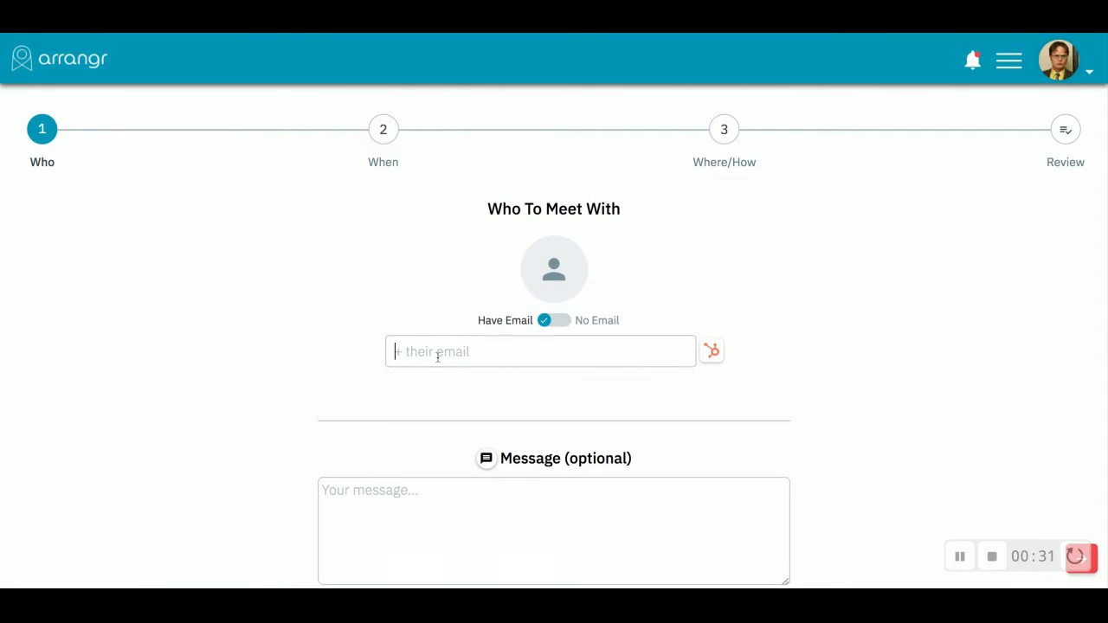
left_click(452, 391)
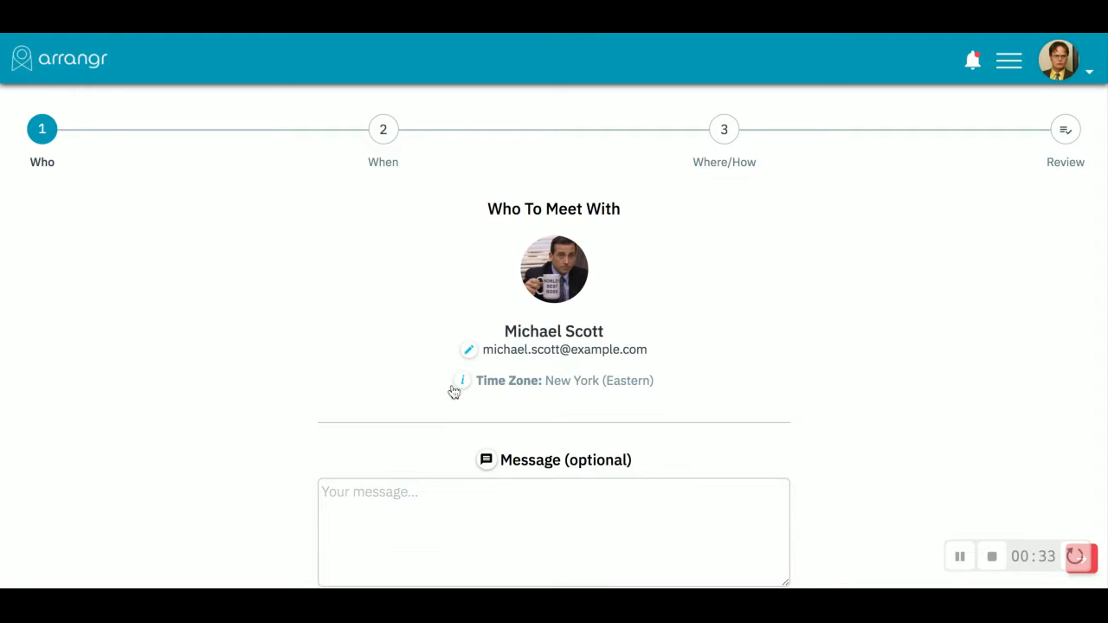
- Enter "Hey, can we meet?" as the optional message to the invitee
scroll(396, 314, "down", 2)
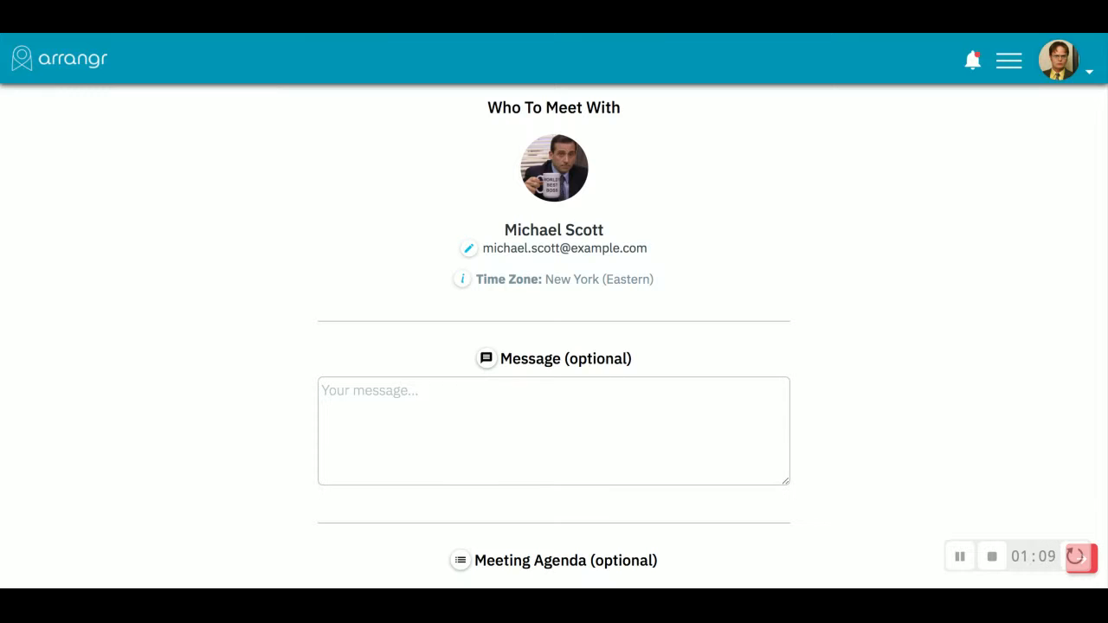
scroll(575, 303, "down", 2)
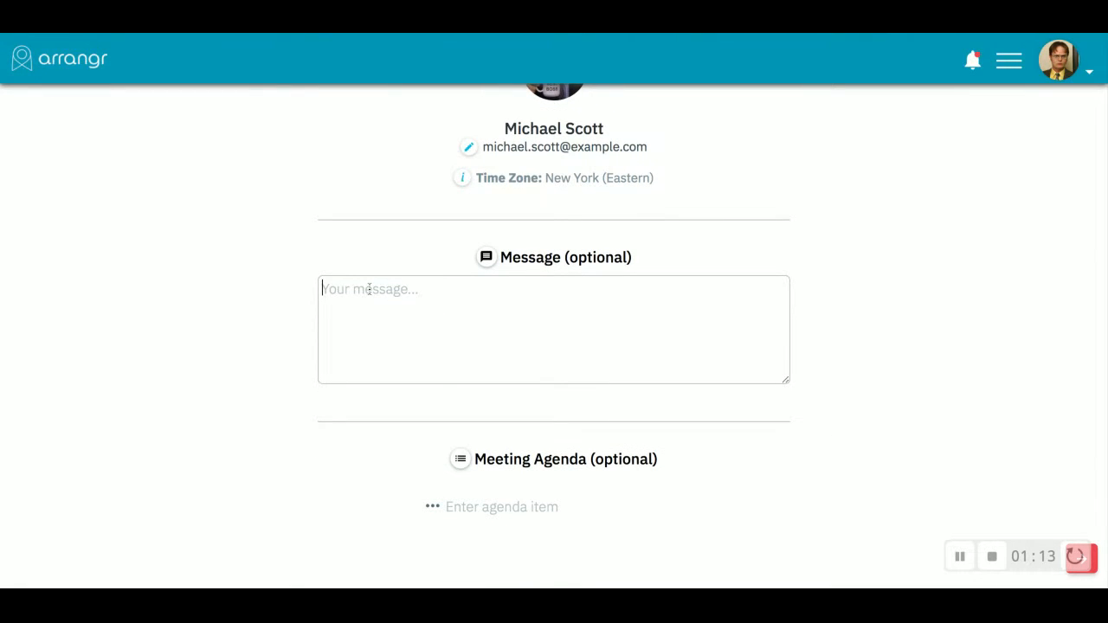
left_click(369, 289)
type("Hey, can")
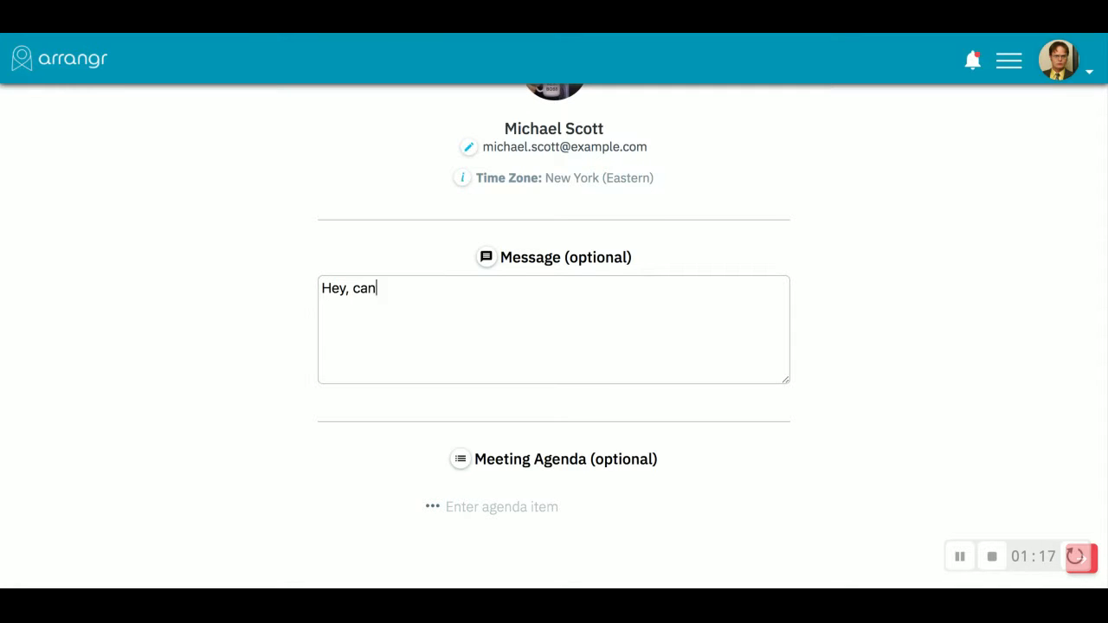
type(" we meet?")
- Add two entries, "Item 1" and "Item 2", to the meeting agenda
scroll(366, 302, "down", 1)
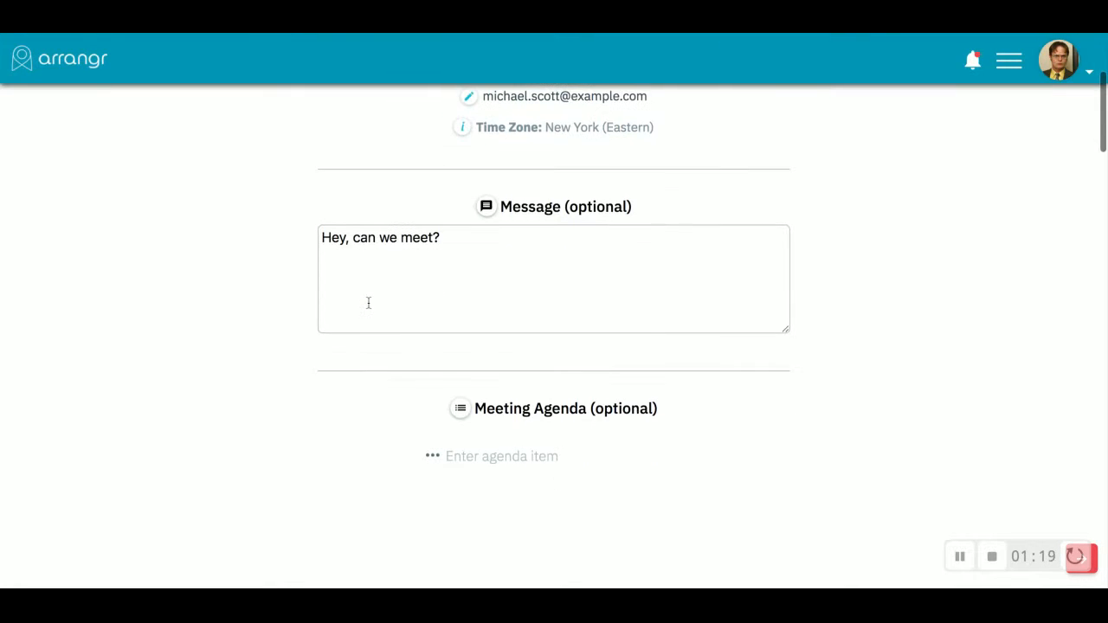
scroll(407, 347, "down", 2)
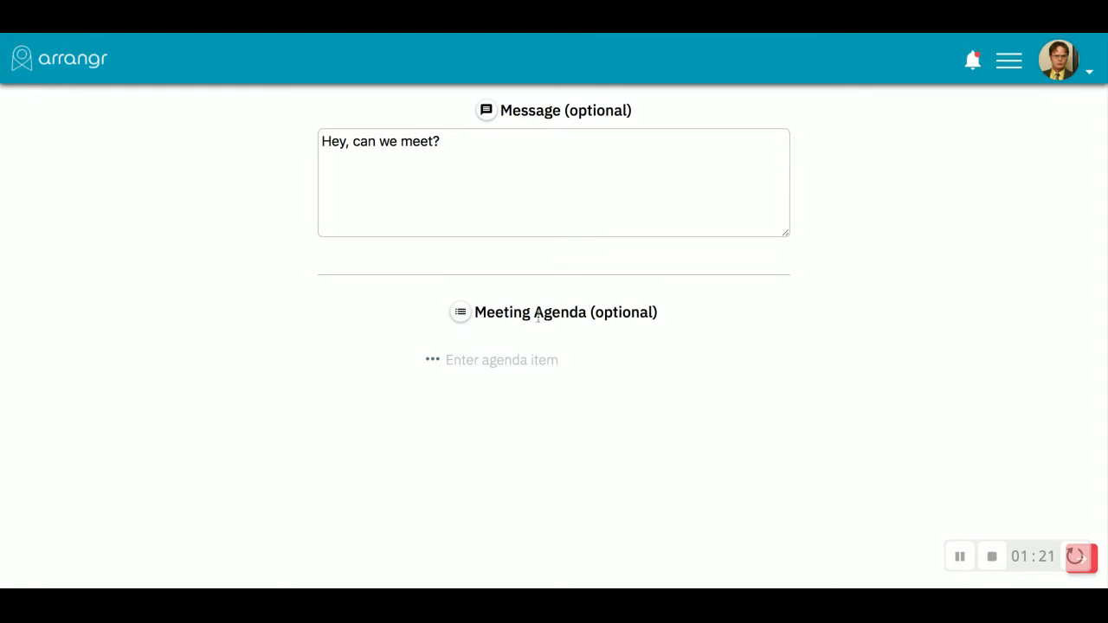
scroll(486, 332, "down", 1)
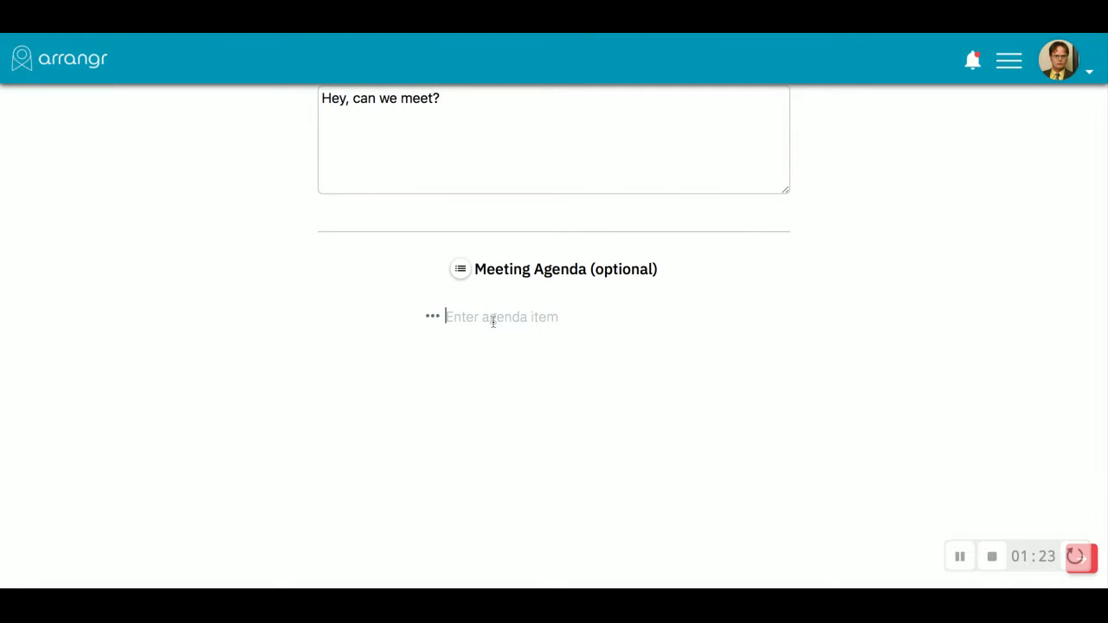
type("Item")
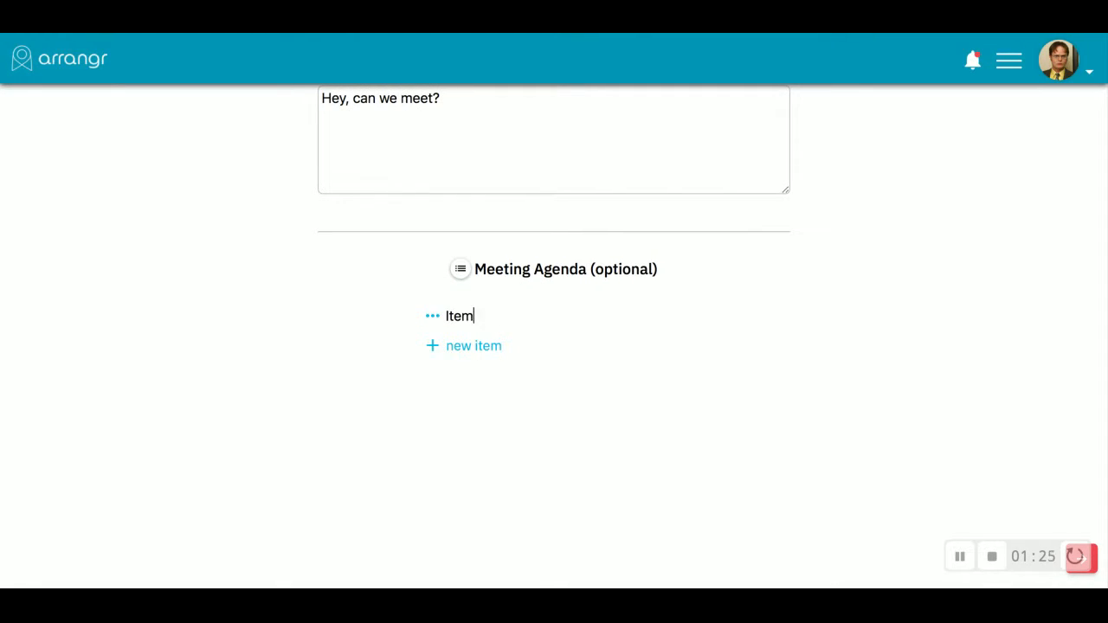
type(" 1")
key("Return")
type("Item")
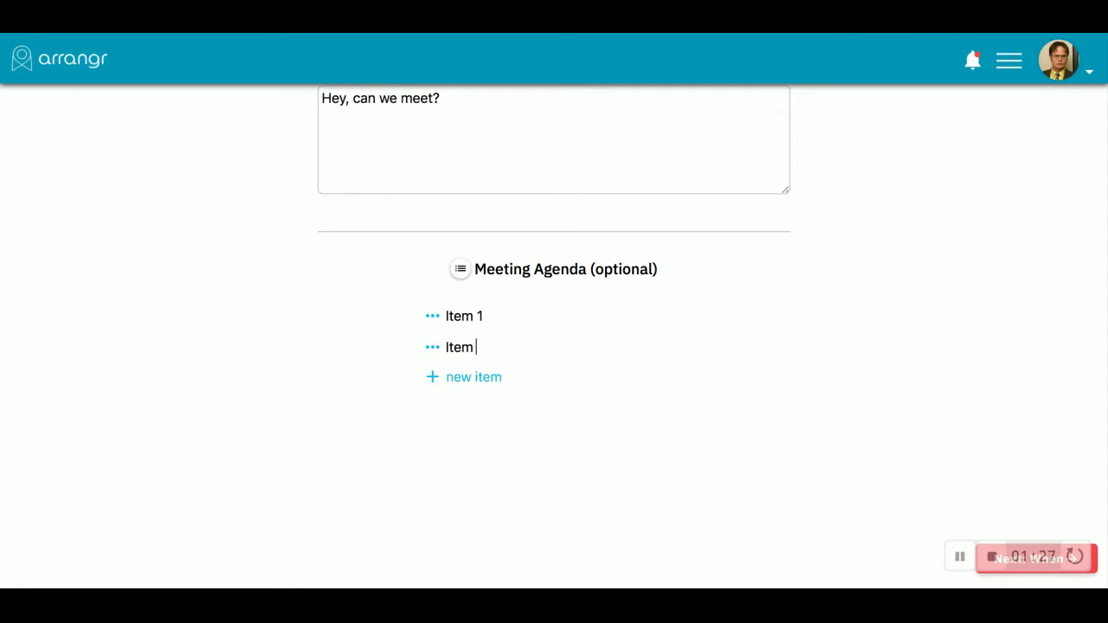
type(" 2")
- Add the sub-items "Item 2.a" and "Item 2.b" under Item 2 of the meeting agenda
left_click(433, 349)
left_click(481, 362)
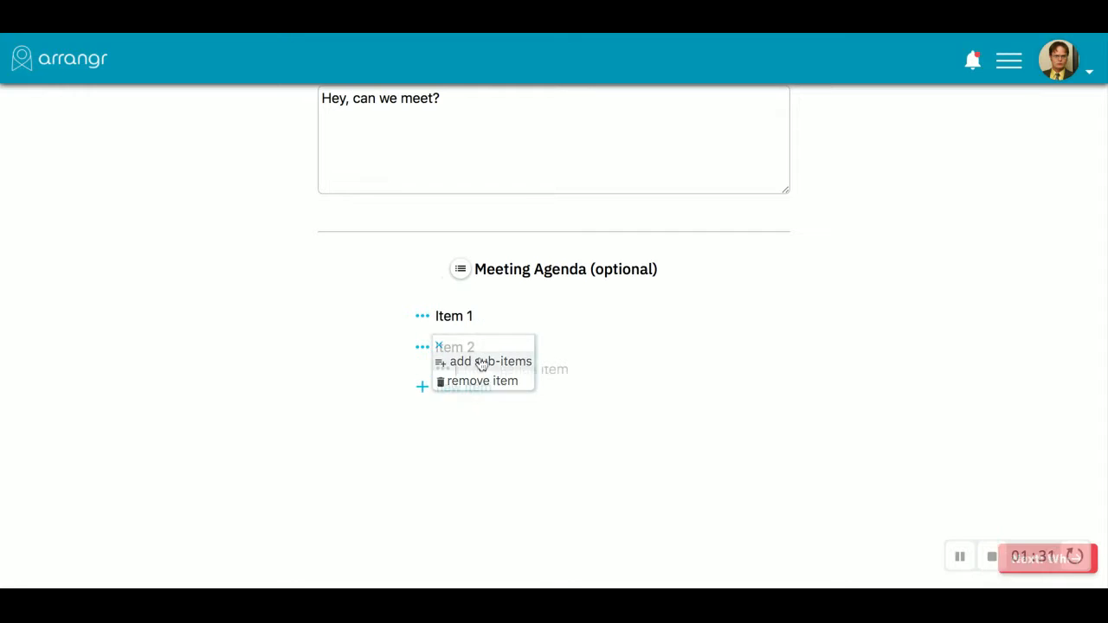
type("Item 2.")
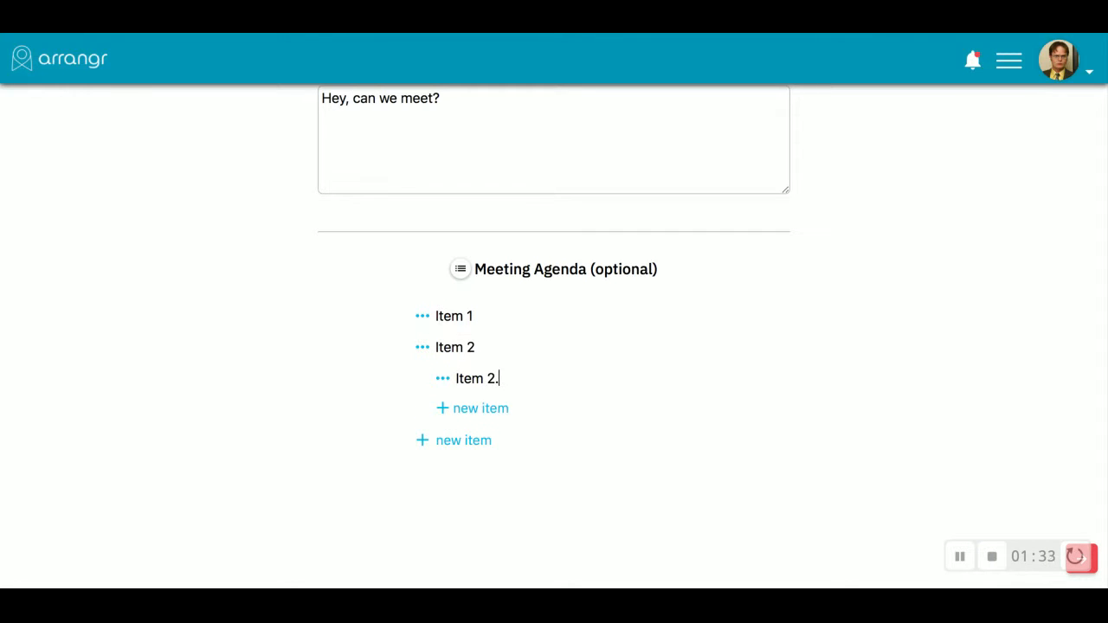
type("a")
key("Return")
type("Ot")
key("BackSpace")
key("BackSpace")
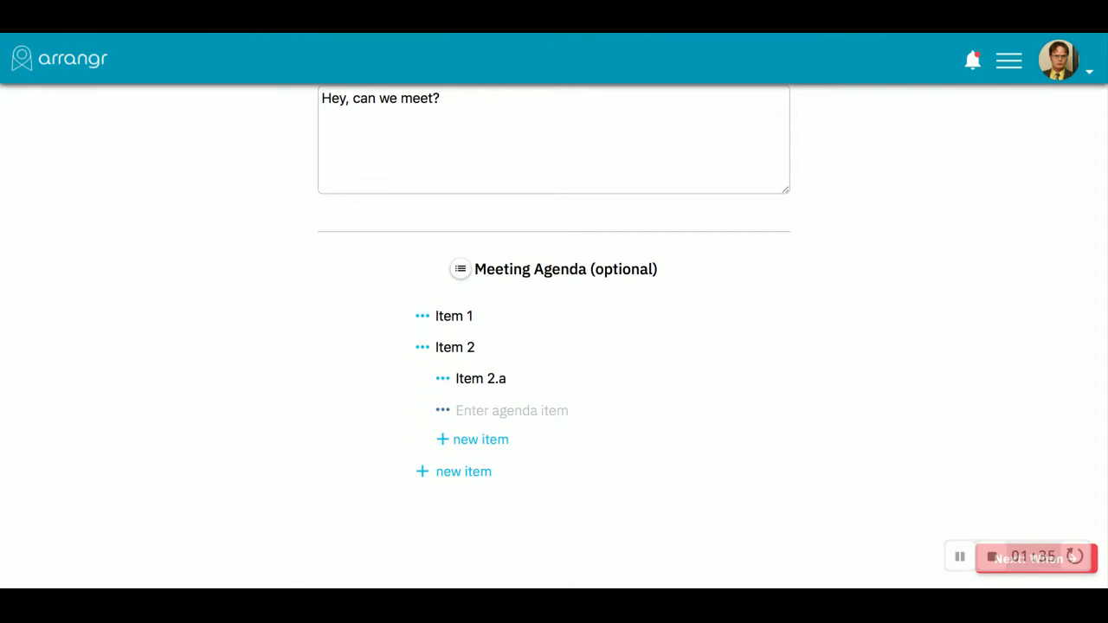
type("Item 2.b")
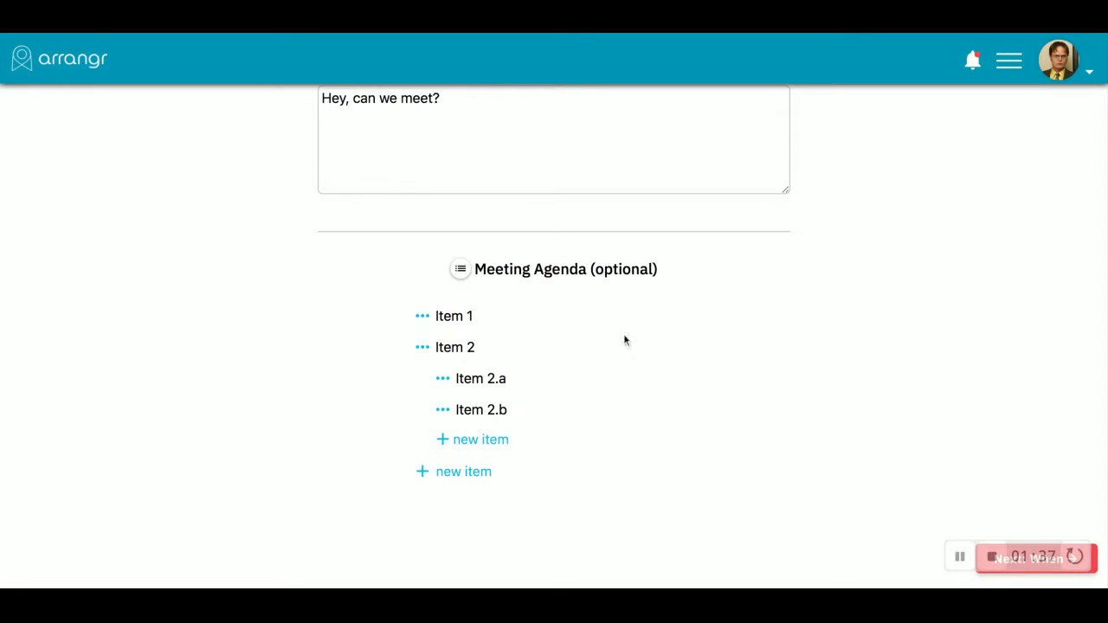
- Go to the When stage of the invitation and reduce the meeting length to 45 minutes
scroll(666, 320, "up", 5)
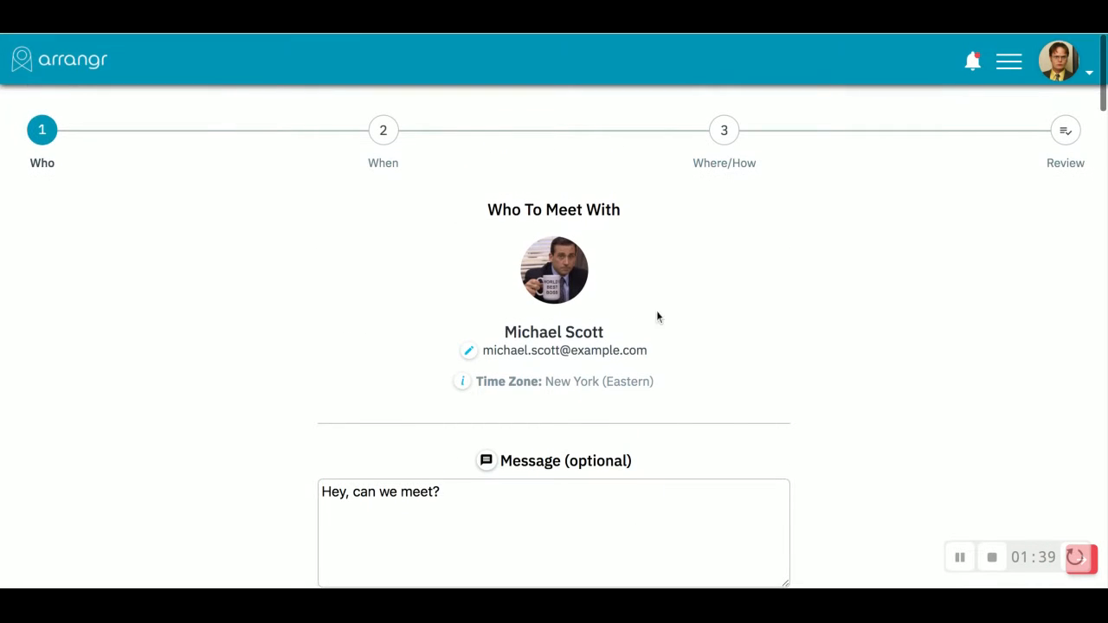
left_click(390, 163)
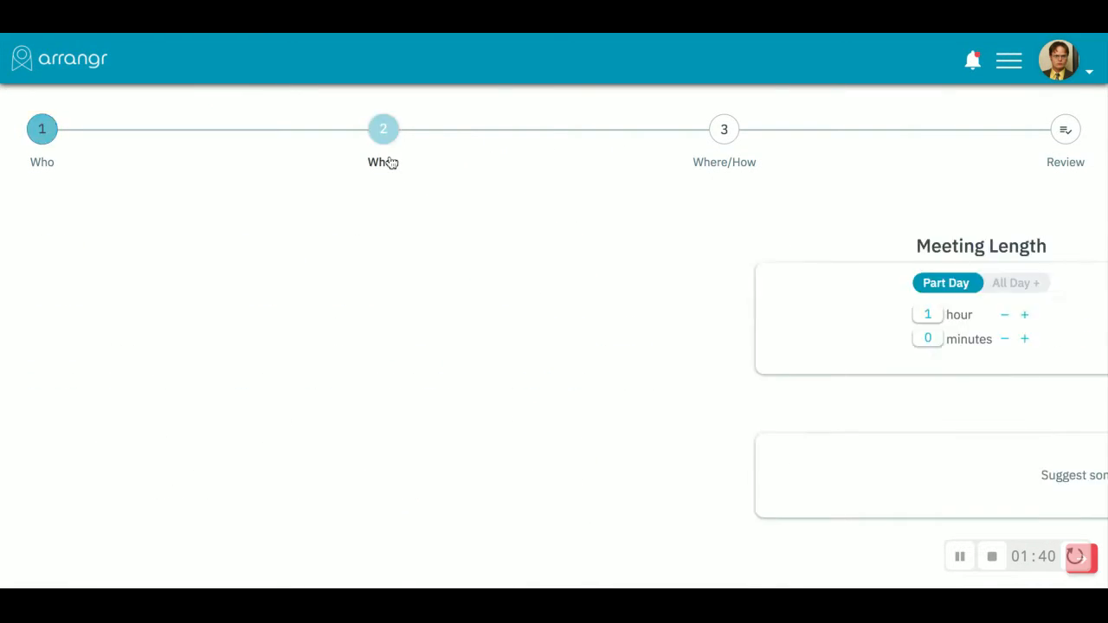
scroll(409, 198, "down", 1)
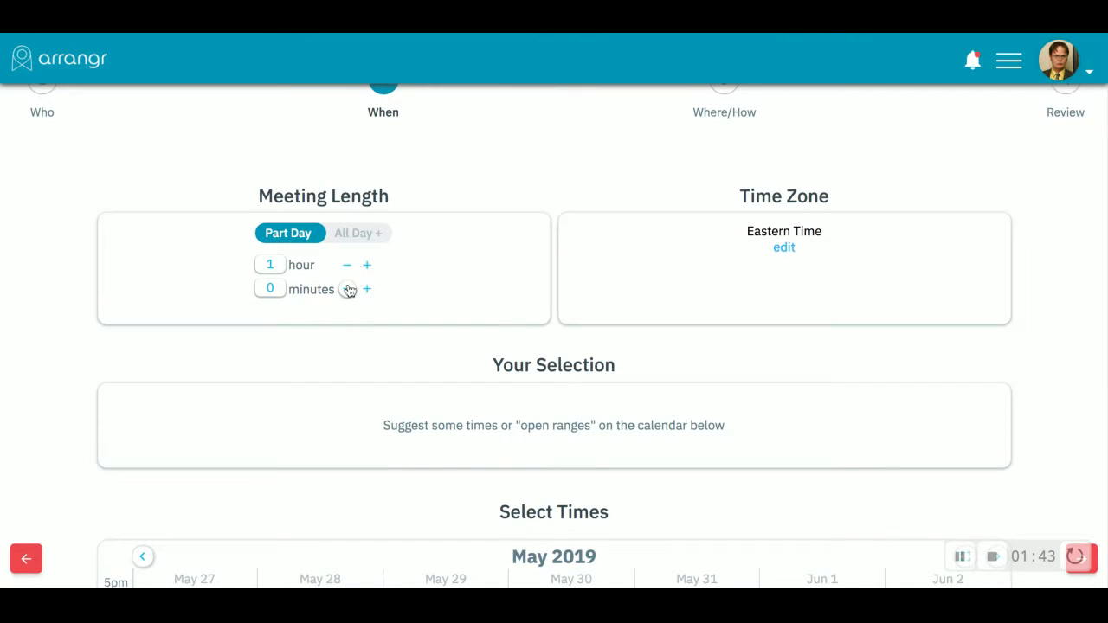
left_click(348, 290)
- Examine the May 27 to June 2 calendar for existing events, proposed times and the invitee's busy periods
scroll(474, 250, "down", 3)
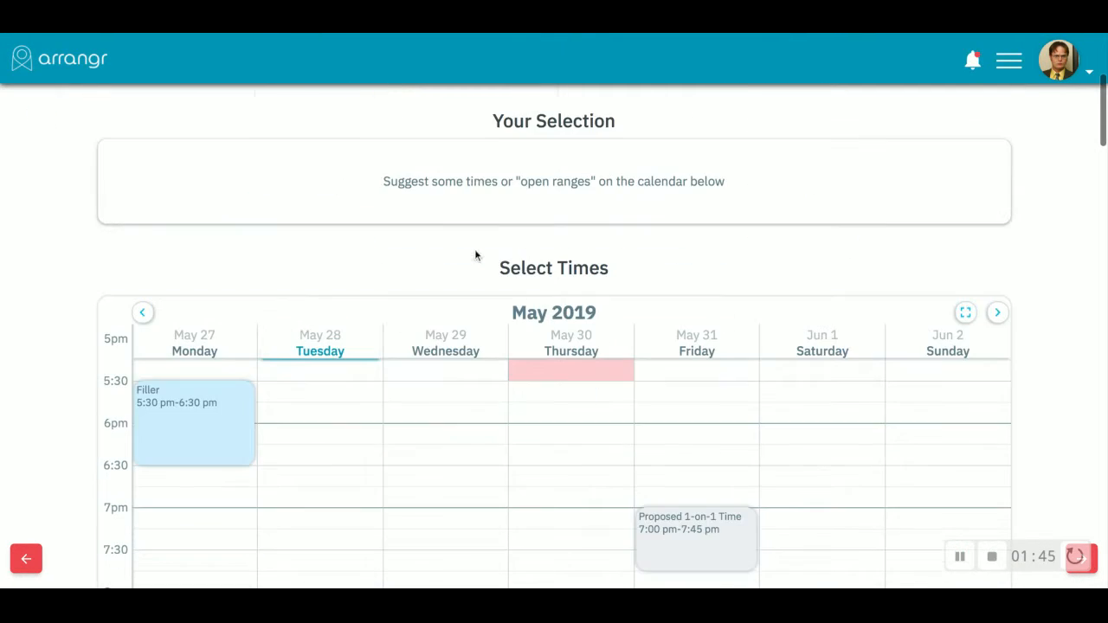
scroll(386, 228, "up", 5)
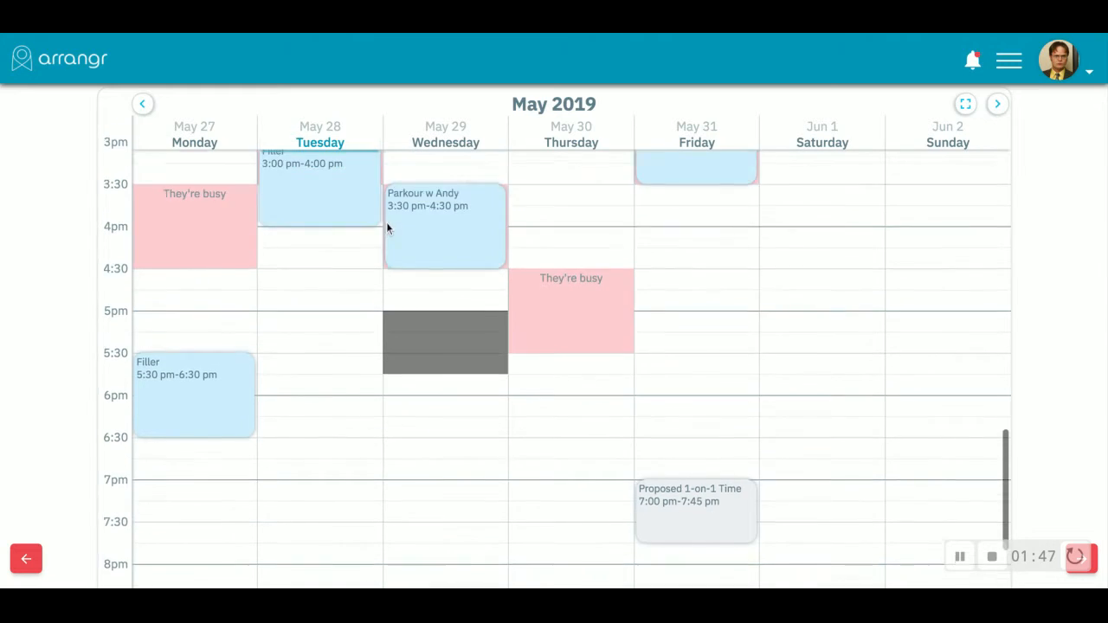
scroll(386, 222, "up", 5)
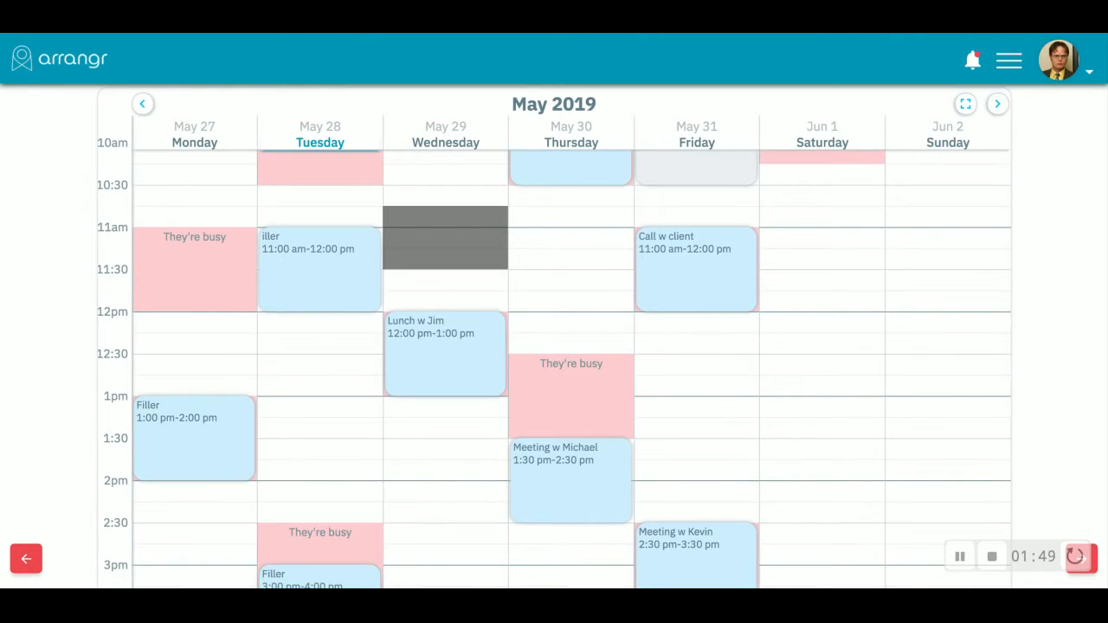
scroll(445, 260, "up", 3)
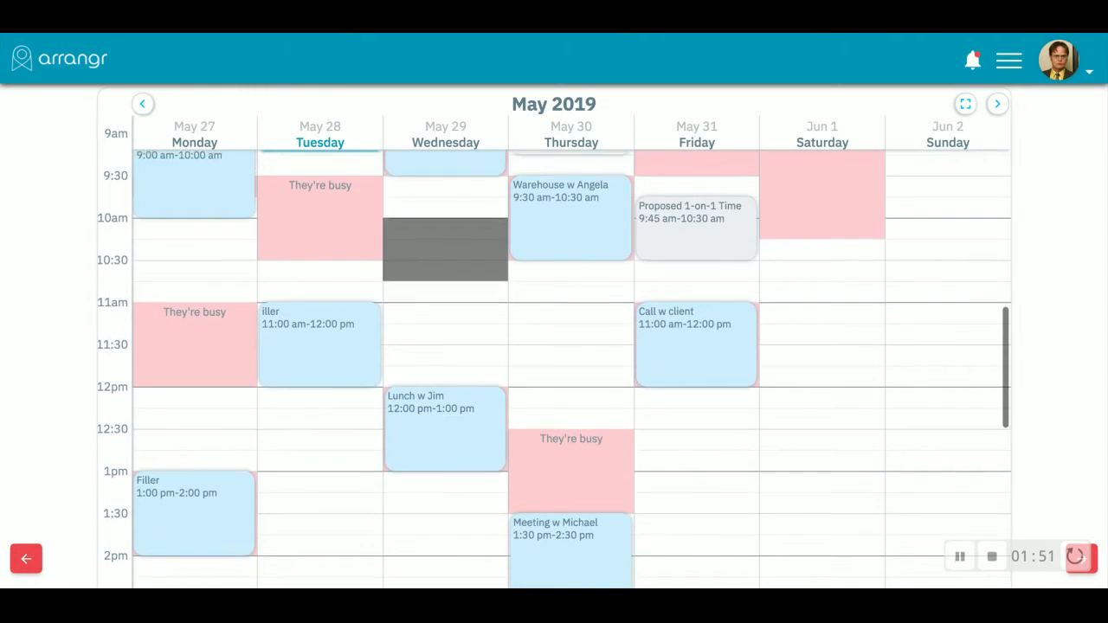
scroll(445, 294, "up", 2)
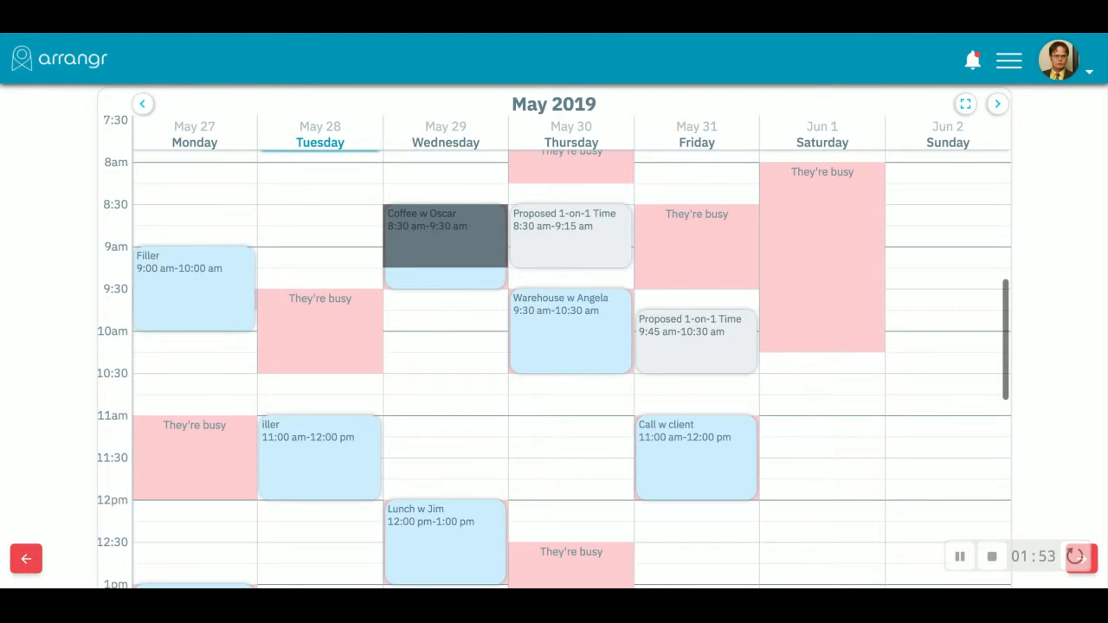
scroll(445, 243, "down", 1)
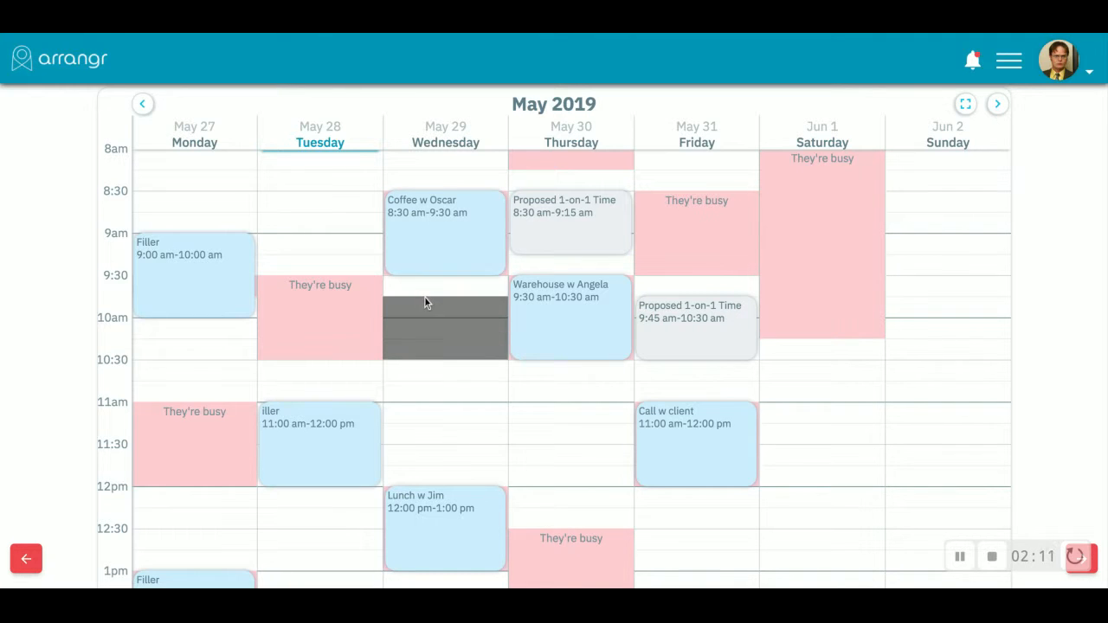
scroll(397, 104, "up", 3)
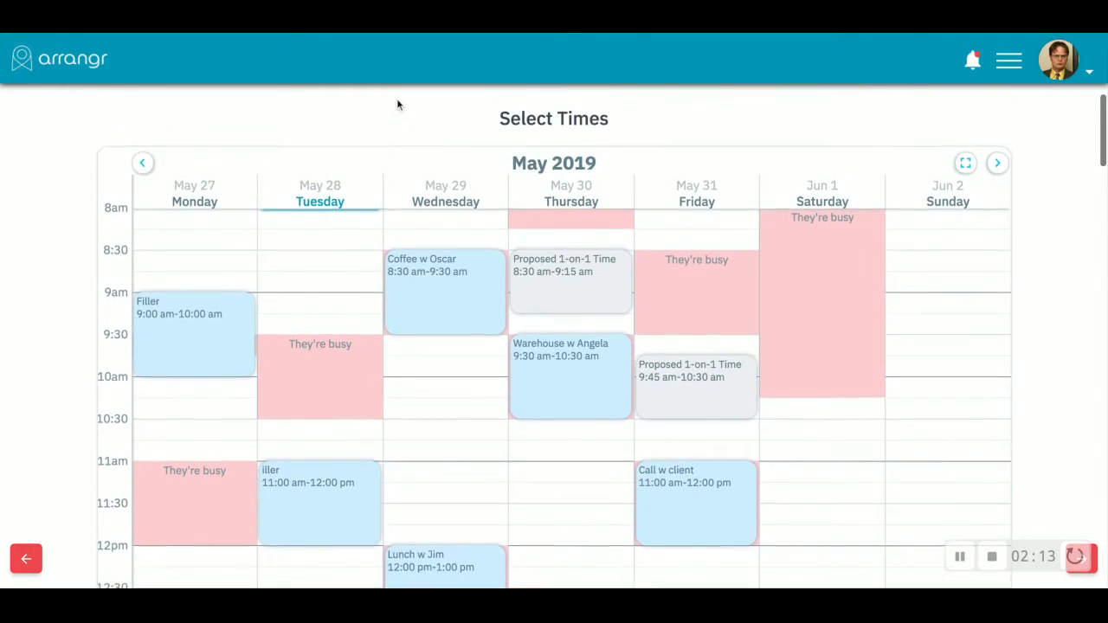
scroll(396, 105, "up", 2)
scroll(396, 105, "down", 5)
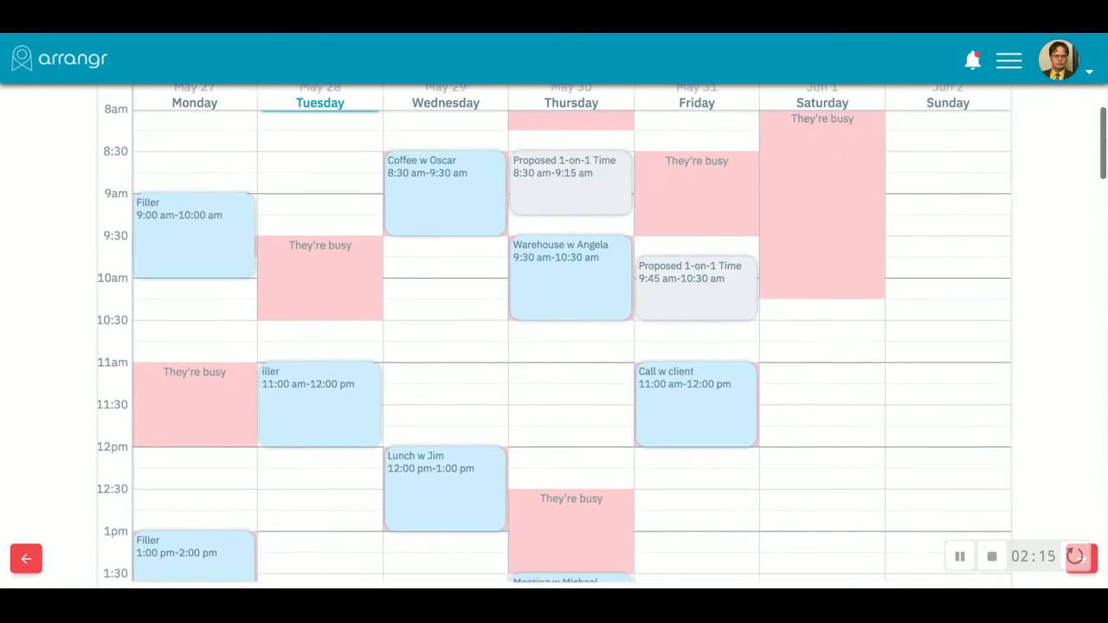
- Propose an open range on Wednesday, May 29 from 9:45 am to 11:45 am for the 45-minute meeting
left_click(437, 240)
left_click_drag(437, 238, 437, 344)
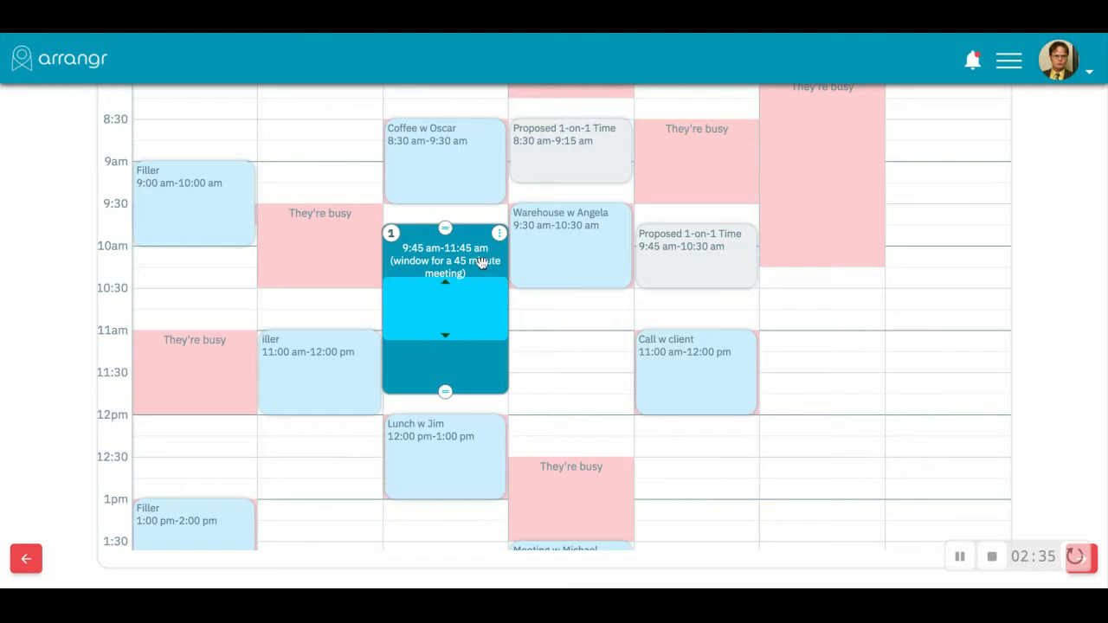
left_click_drag(475, 260, 553, 249)
- Add a second proposed time on Thursday, May 30 from 11:00 am to 11:45 am
scroll(555, 250, "down", 1)
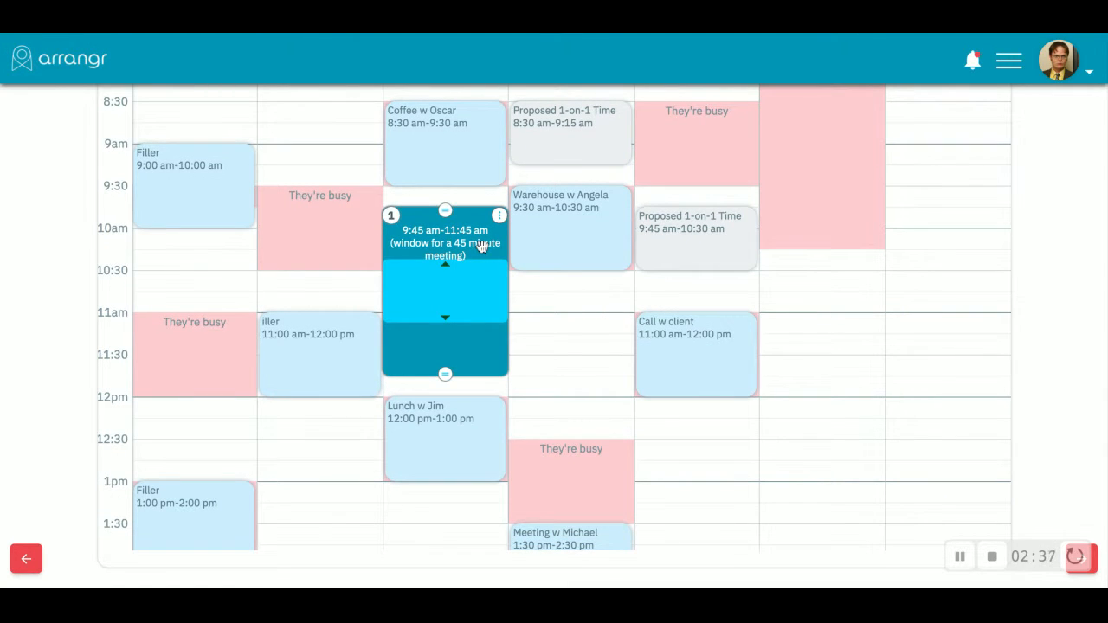
scroll(478, 248, "down", 4)
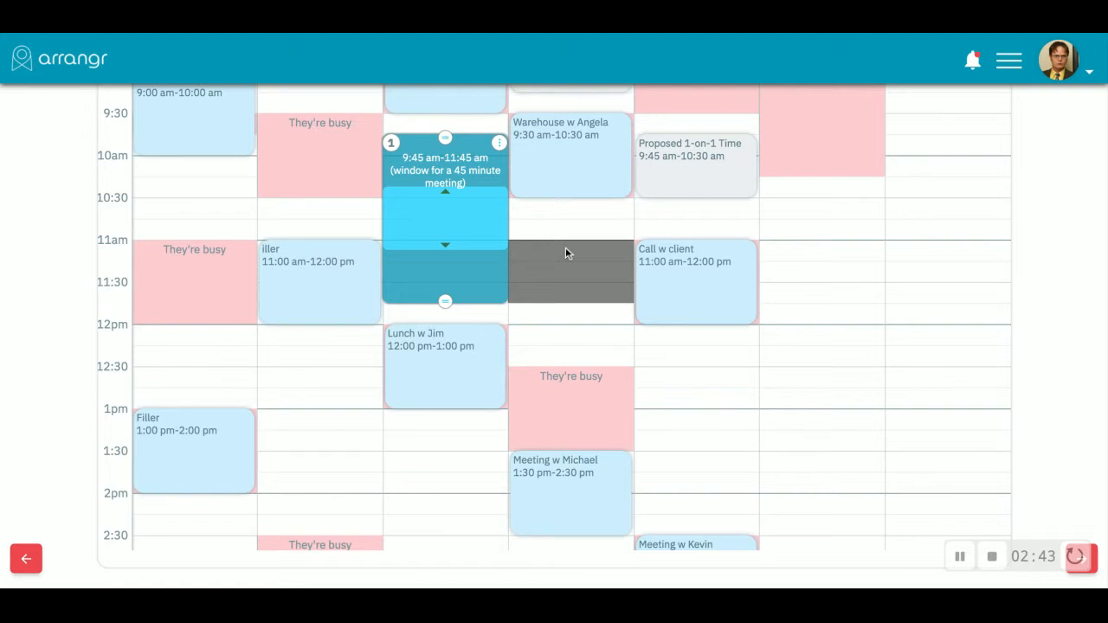
left_click(565, 248)
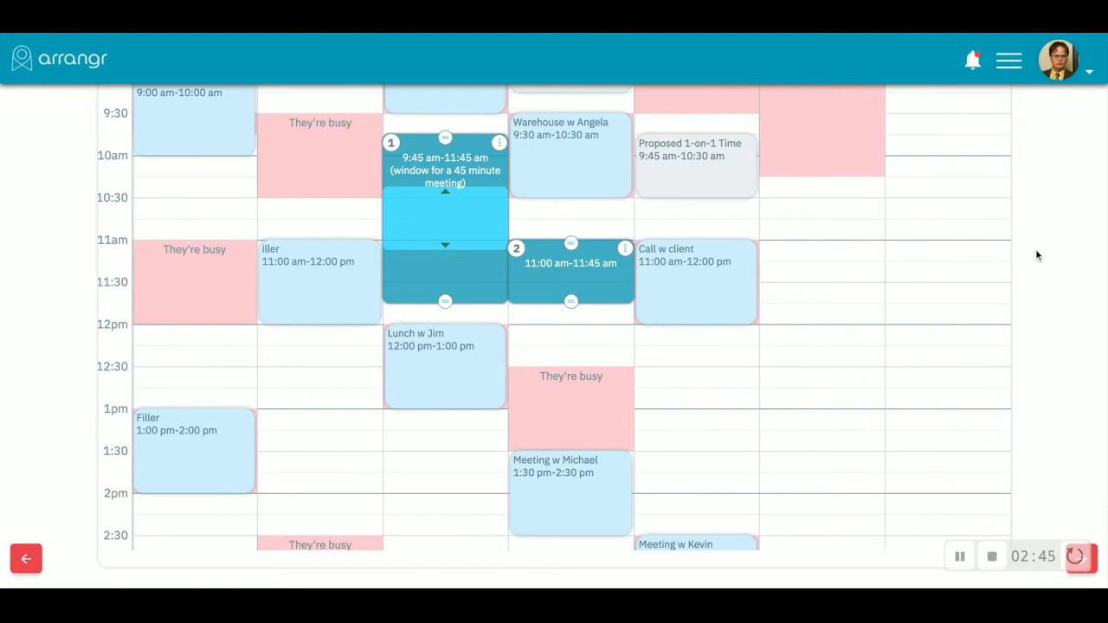
- Propose a third time on Friday, May 31 from 6:00 pm to 6:45 pm
scroll(1036, 249, "up", 3)
scroll(1035, 248, "down", 1)
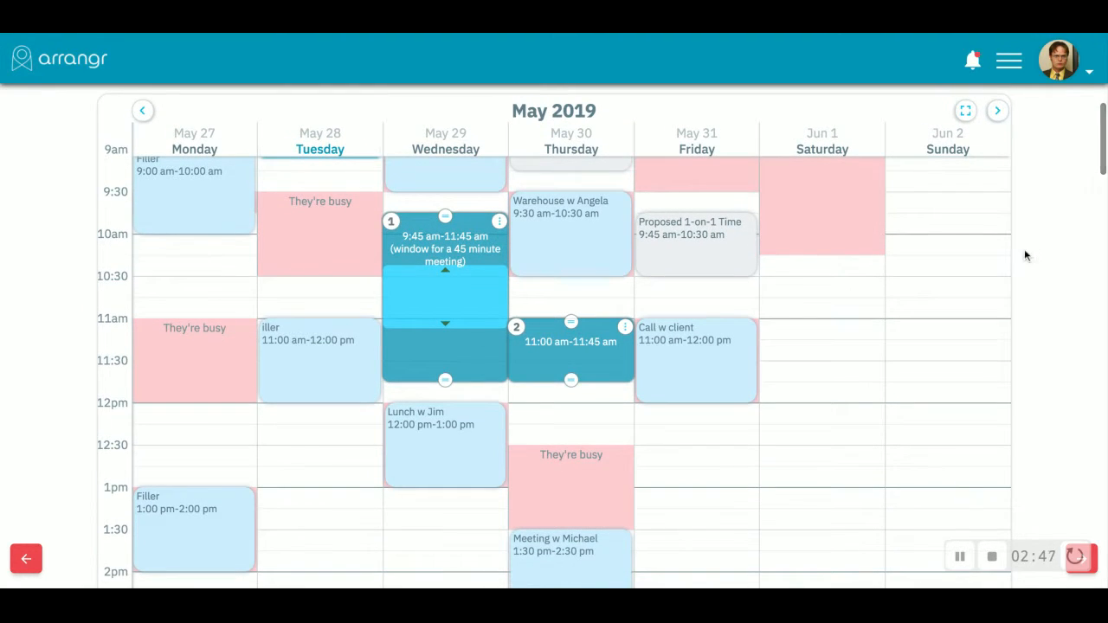
scroll(787, 247, "down", 1)
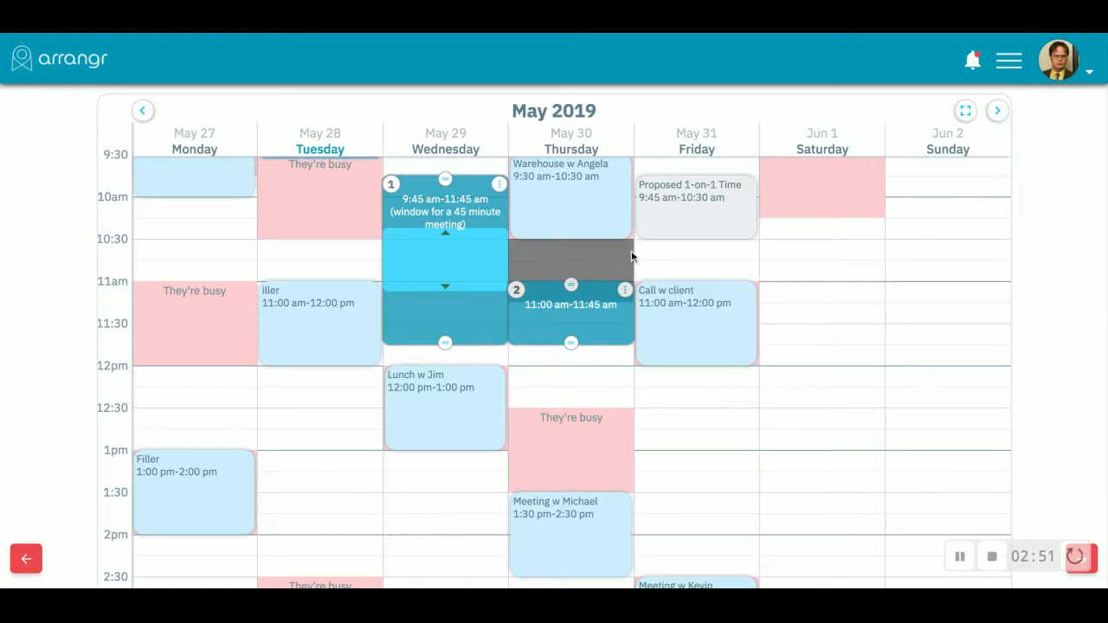
scroll(614, 254, "down", 2)
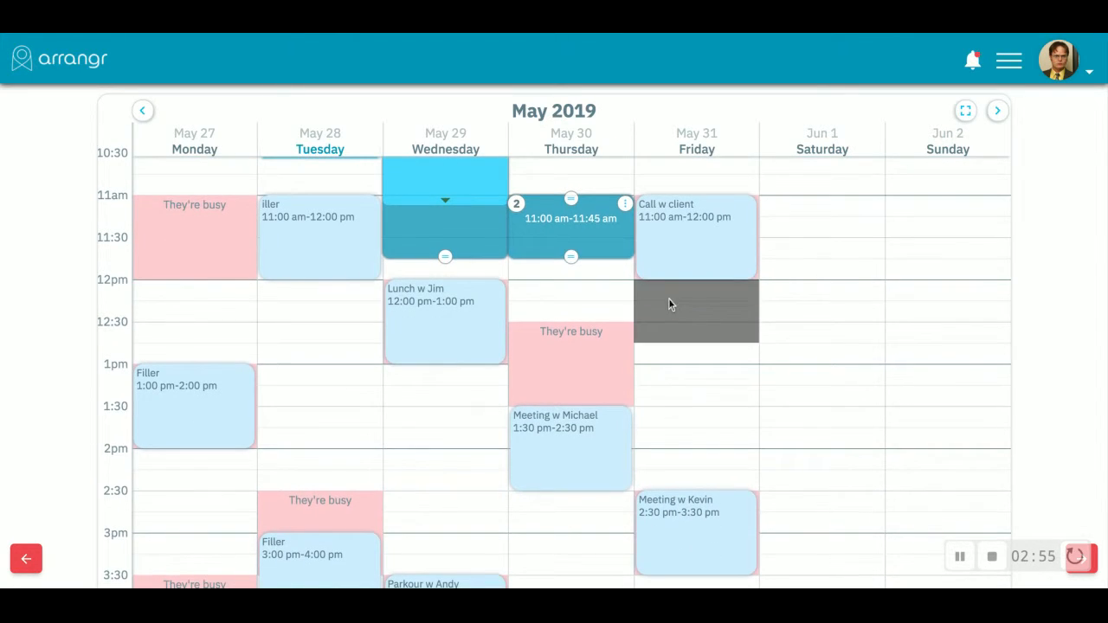
scroll(669, 298, "down", 1)
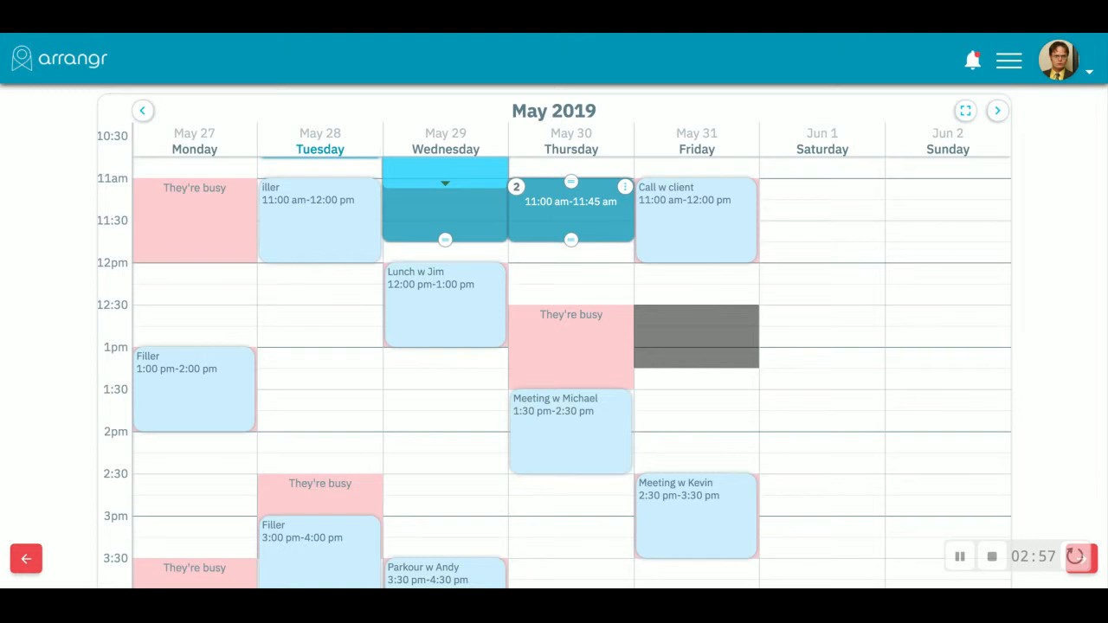
scroll(669, 307, "up", 1)
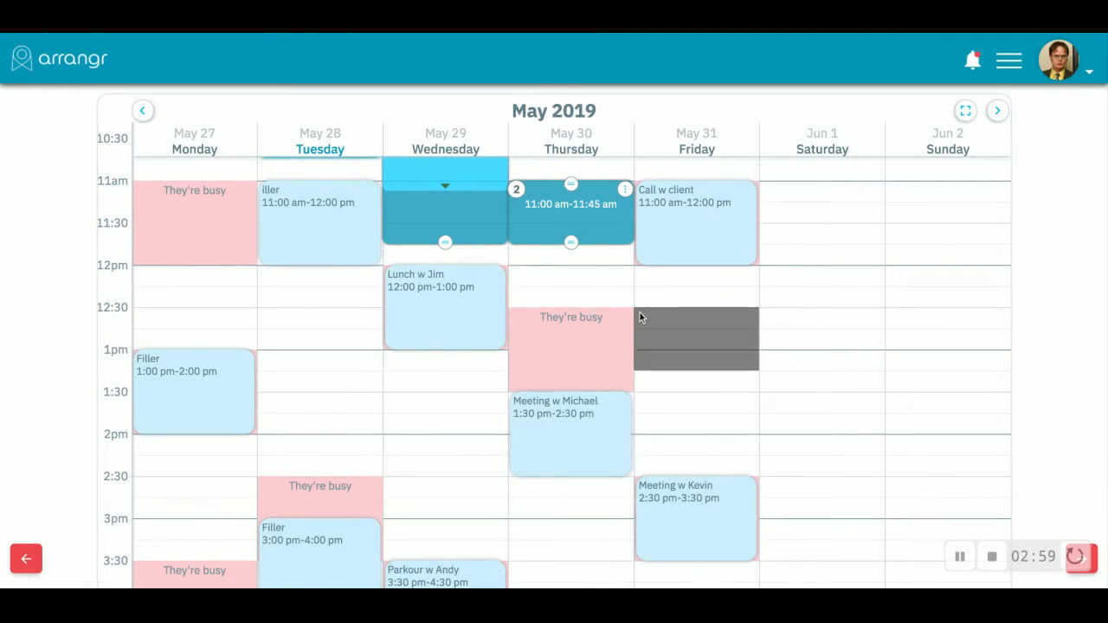
scroll(639, 314, "down", 1)
scroll(639, 322, "down", 5)
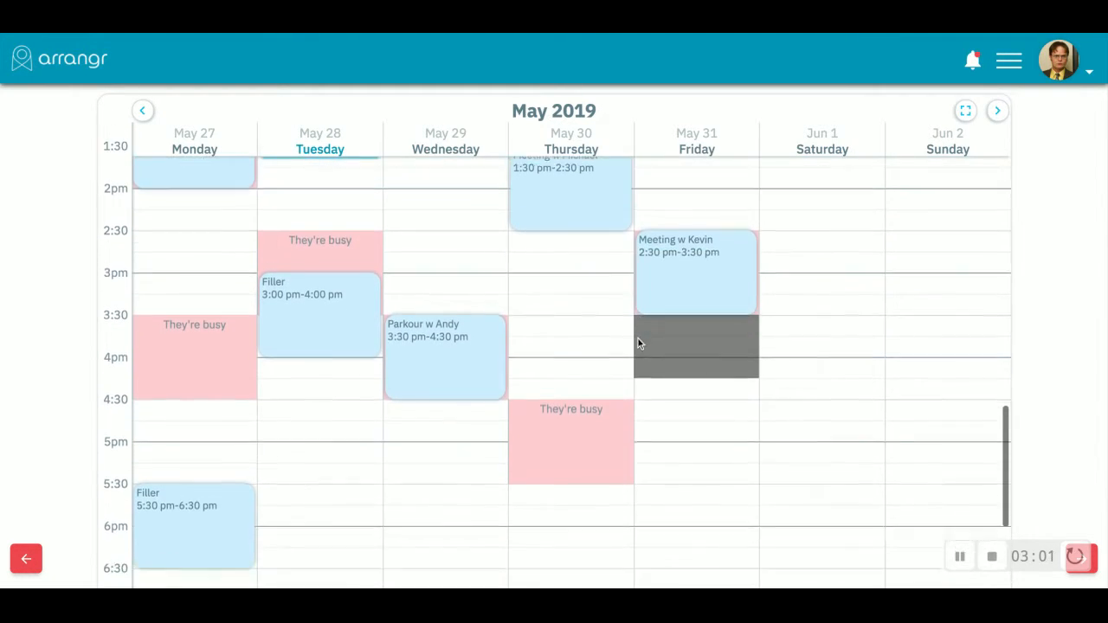
scroll(709, 344, "down", 4)
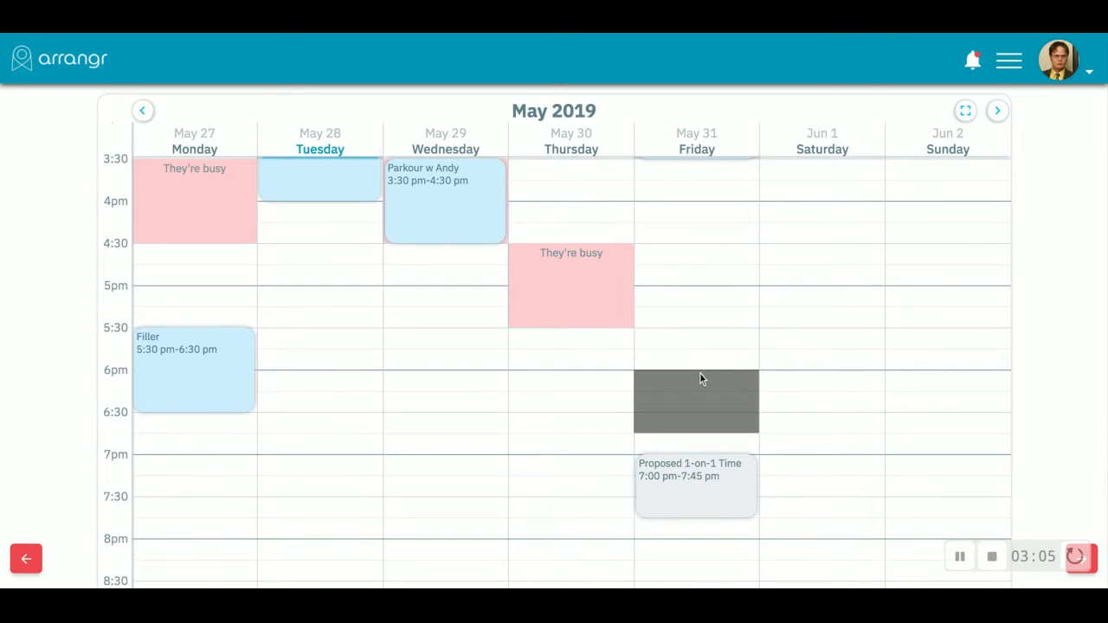
left_click(701, 379)
- Add a fourth proposed time on Saturday, June 1 from 12:30 pm to 1:15 pm
scroll(831, 293, "up", 3)
scroll(830, 291, "up", 3)
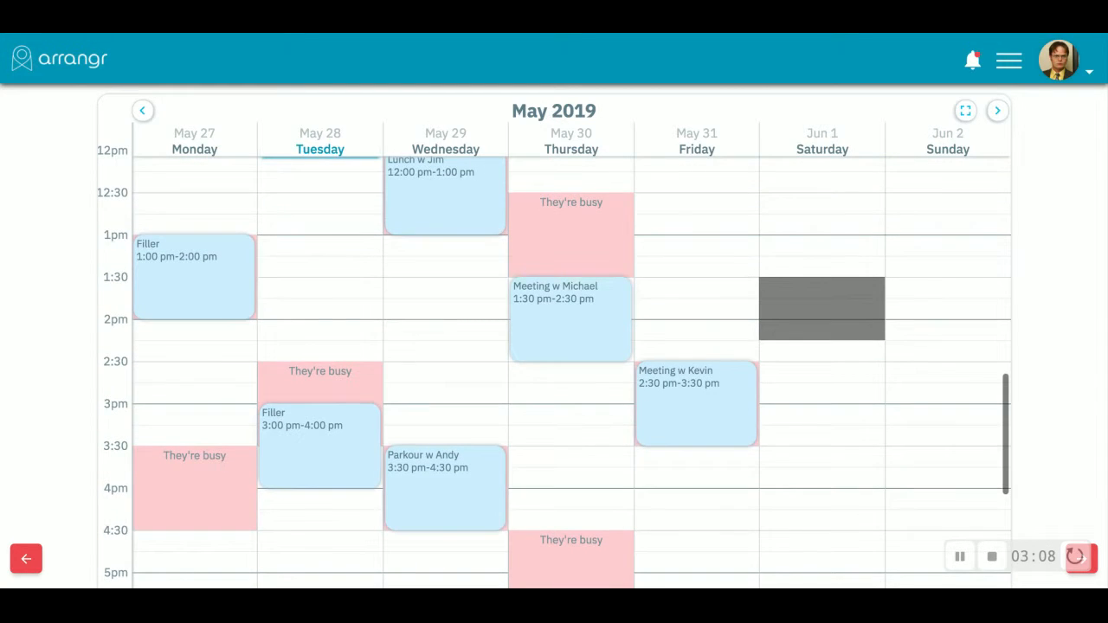
left_click(811, 202)
- Review the selected meeting times and locate the Thursday, May 30 slot in the calendar through its options
scroll(774, 90, "up", 4)
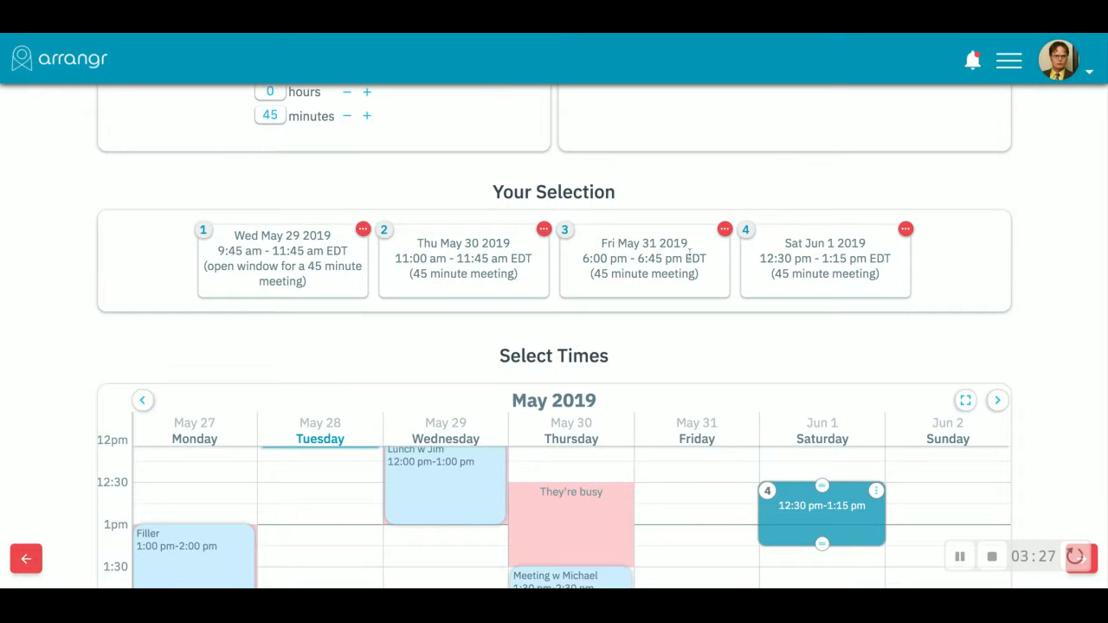
scroll(690, 255, "down", 1)
scroll(690, 254, "up", 1)
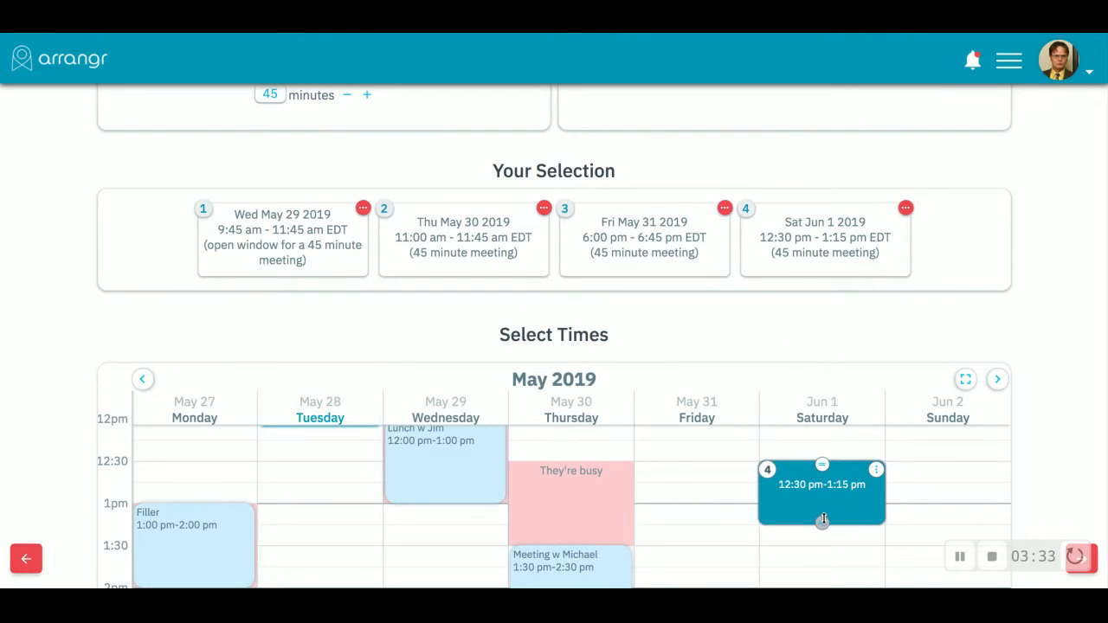
left_click_drag(834, 485, 833, 468)
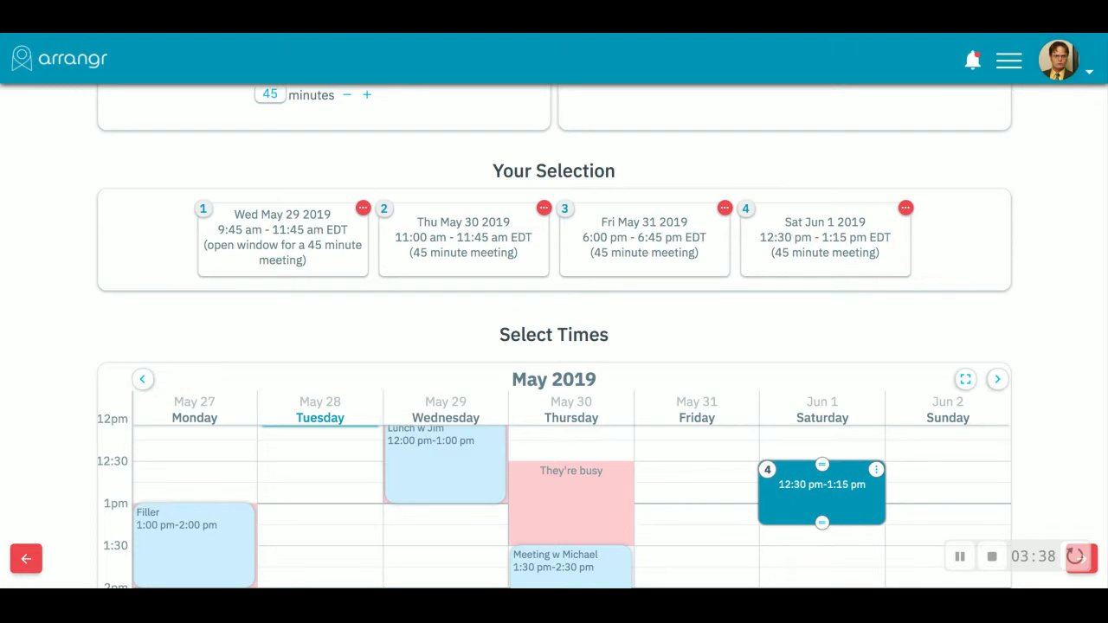
left_click(544, 210)
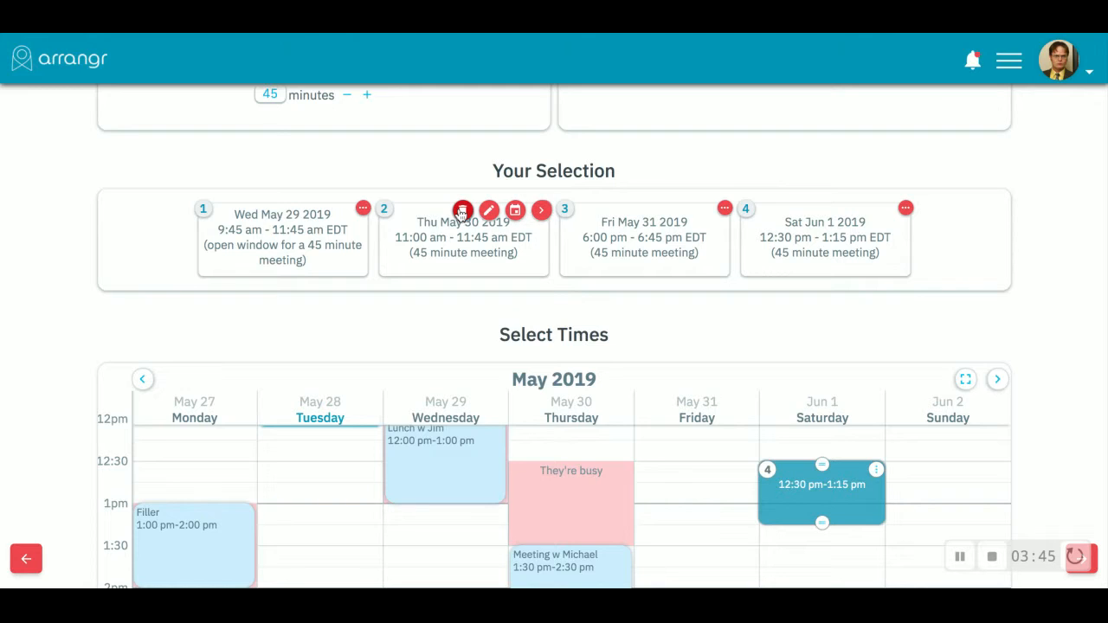
left_click(515, 211)
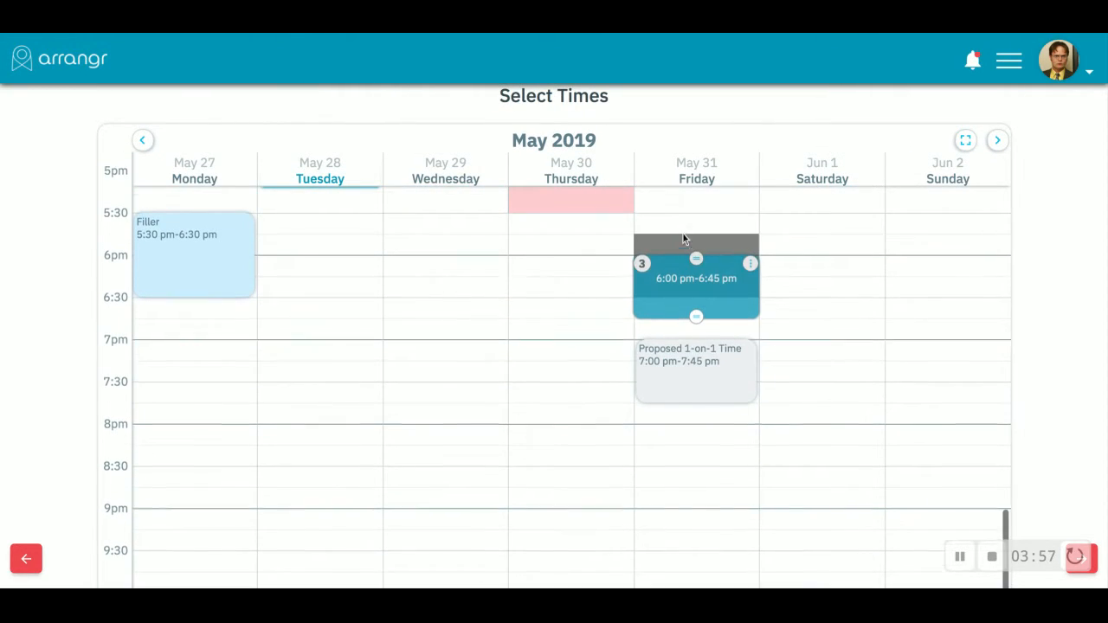
- Go to the Where/How stage of the invitation
scroll(704, 276, "up", 6)
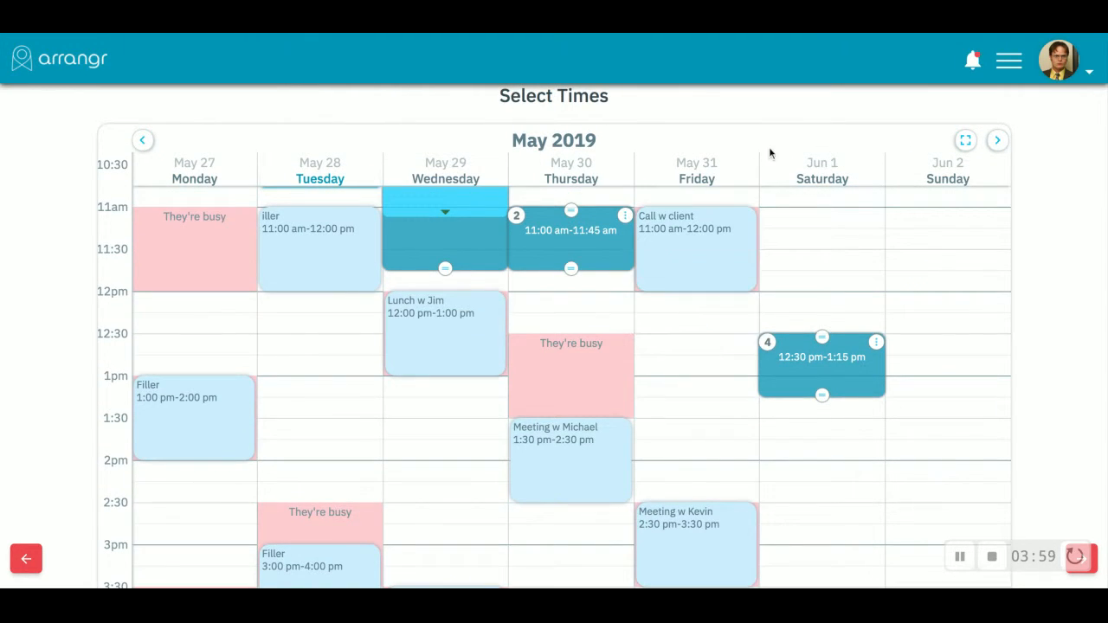
scroll(804, 101, "up", 3)
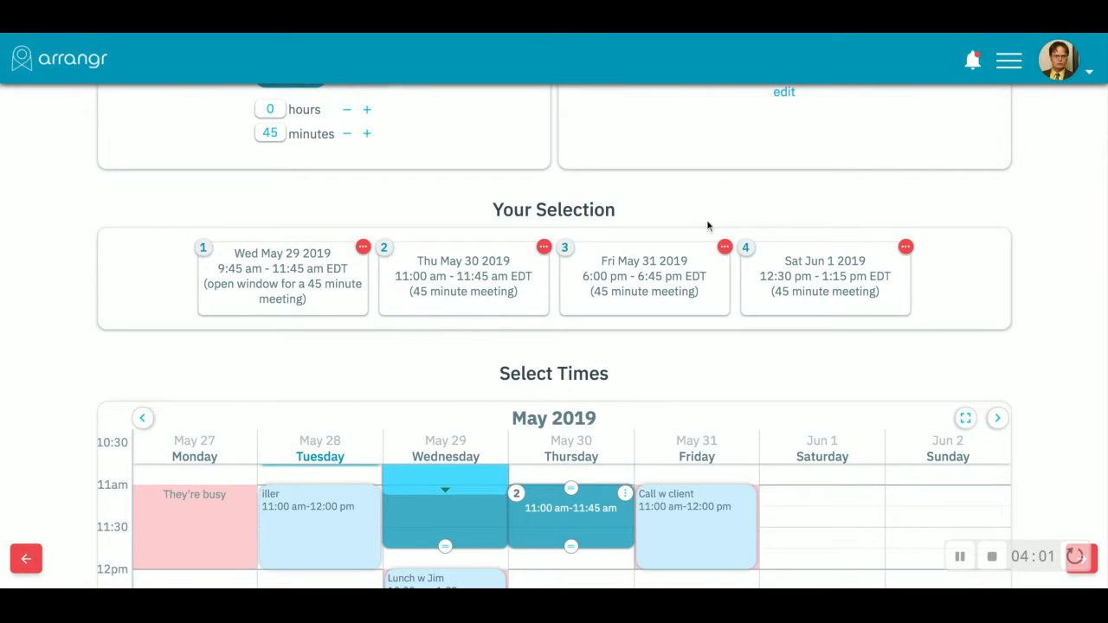
scroll(800, 232, "up", 3)
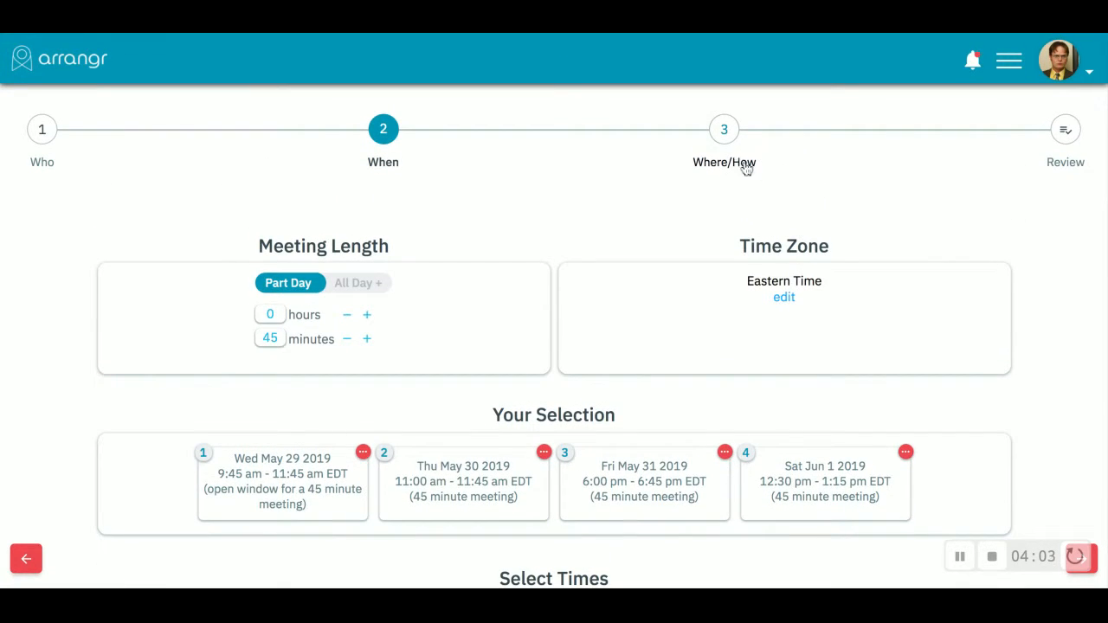
left_click(734, 156)
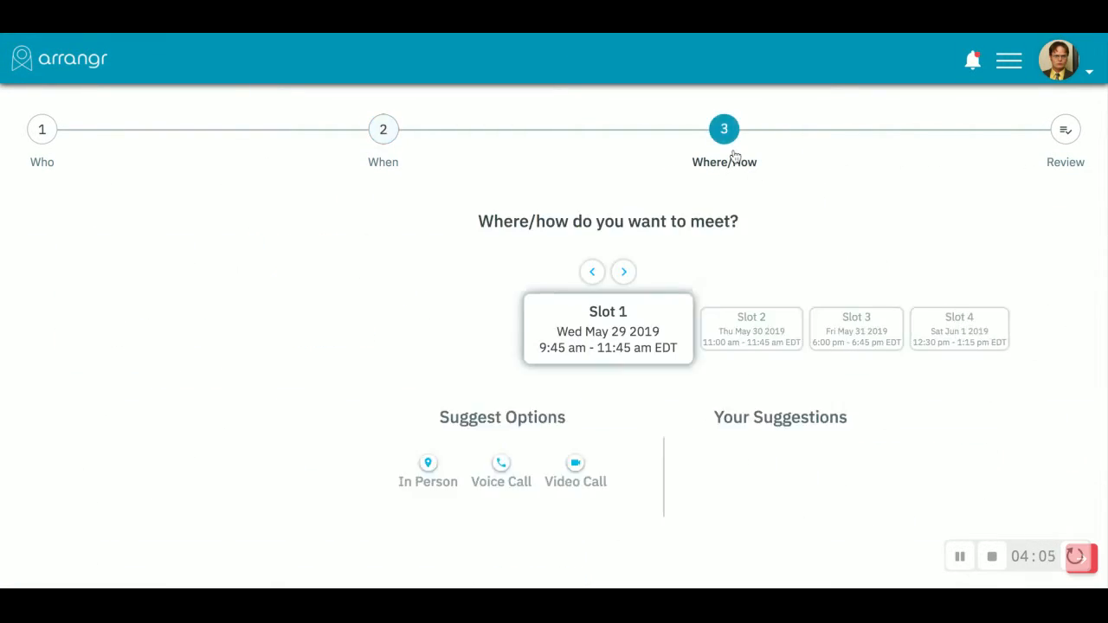
- Suggest a Zoom video call as a meeting option for Slot 1 on Wednesday, May 29
scroll(556, 219, "down", 1)
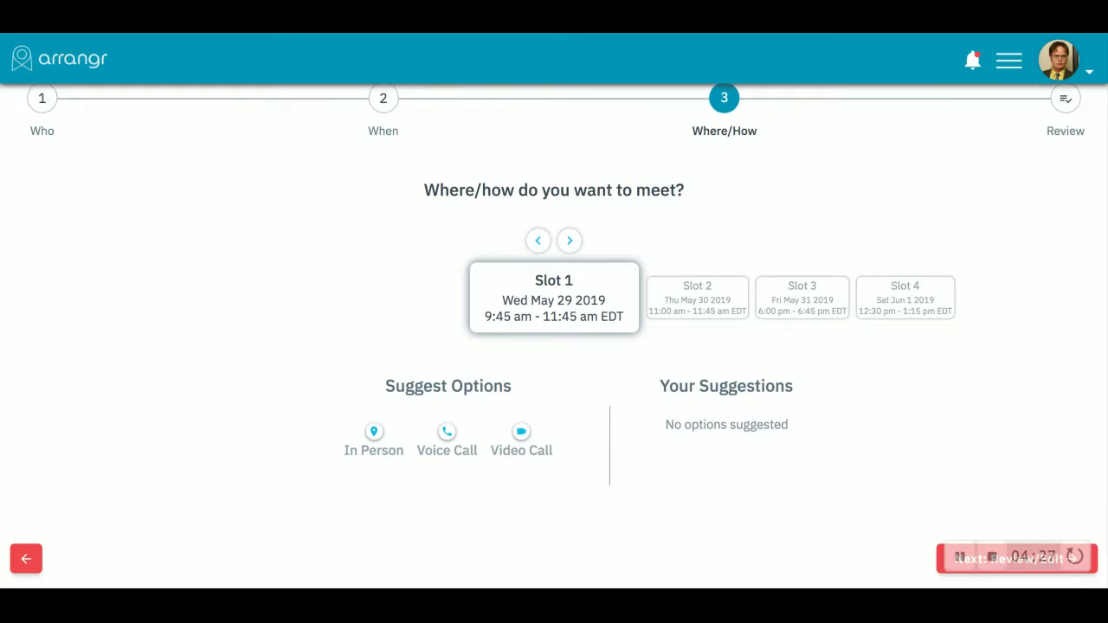
scroll(554, 329, "up", 1)
scroll(554, 329, "down", 1)
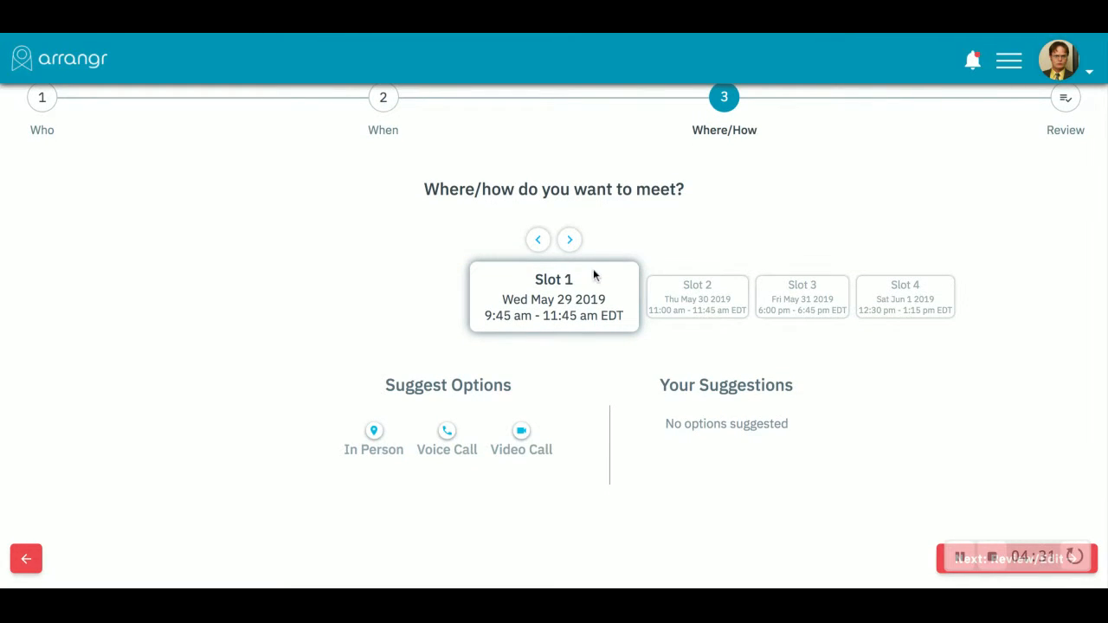
scroll(635, 255, "down", 1)
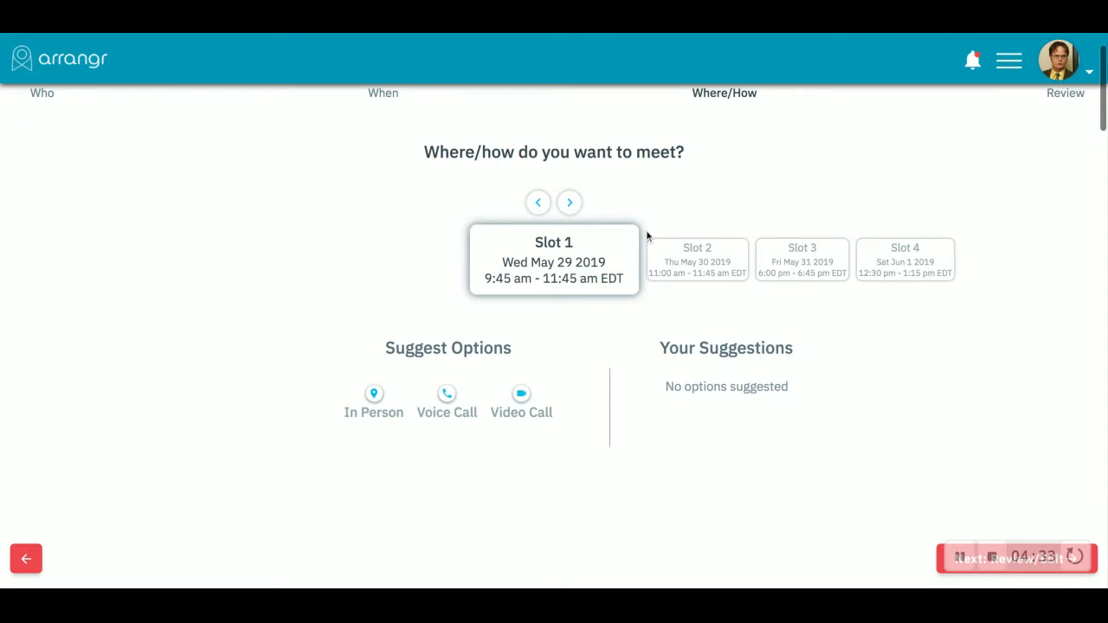
scroll(646, 230, "down", 1)
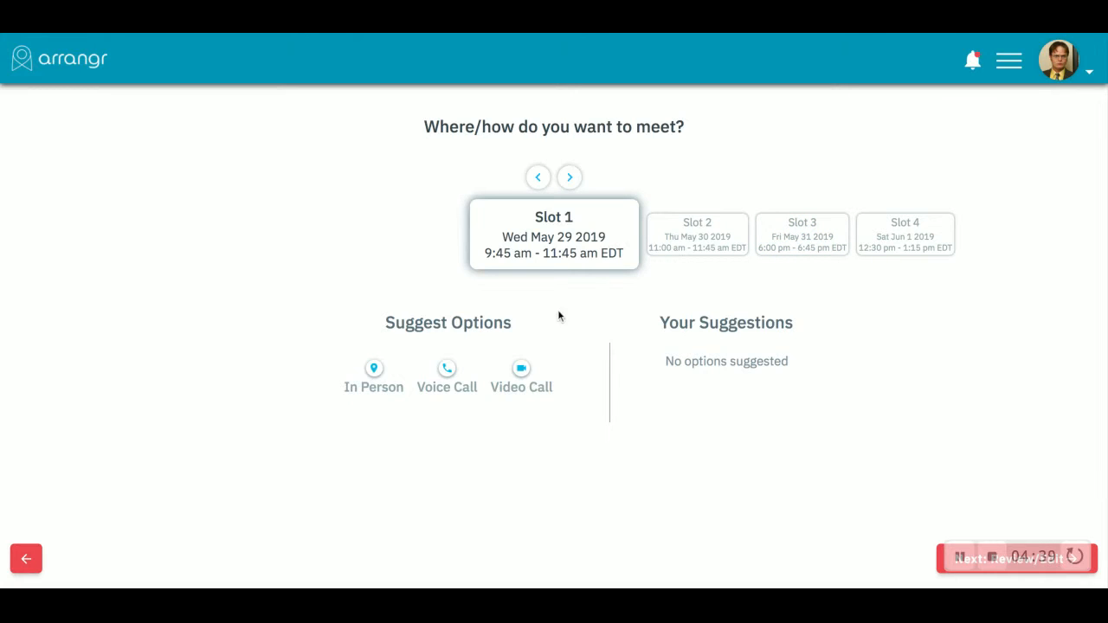
left_click(523, 383)
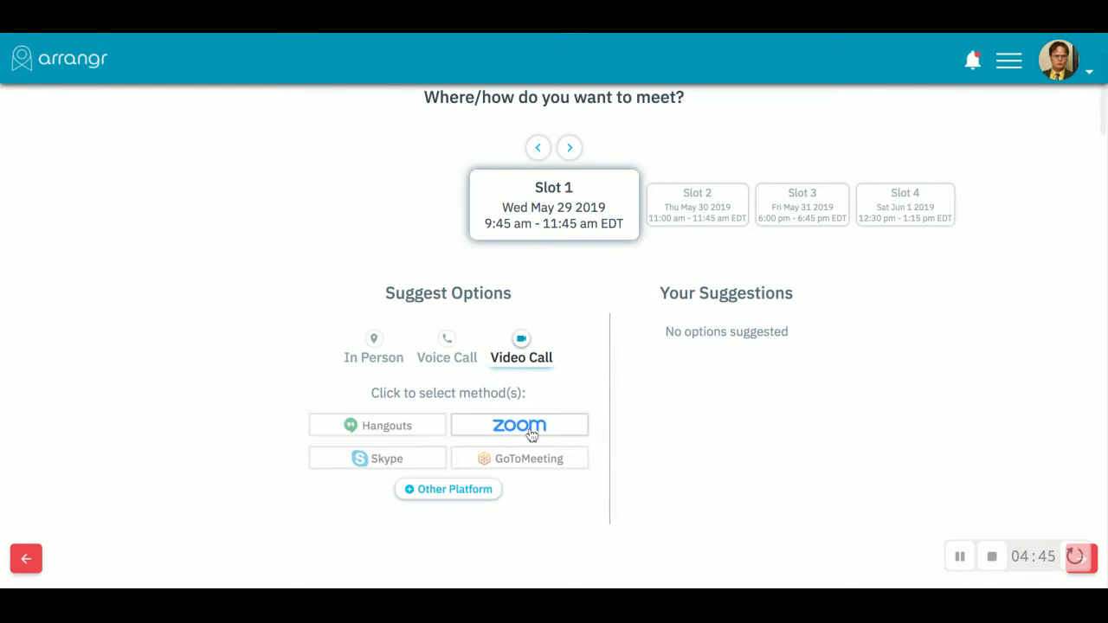
left_click(531, 432)
- Suggest a FreeConferenceCall voice call for Slot 1, copy both options to all slots and check Slot 2
left_click(471, 356)
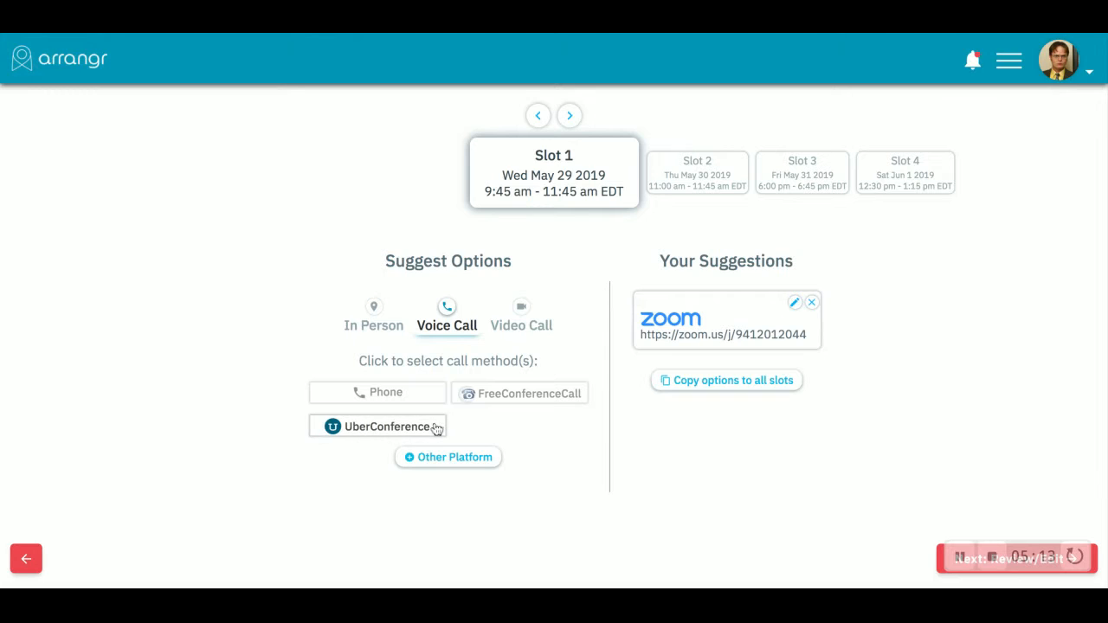
left_click(510, 398)
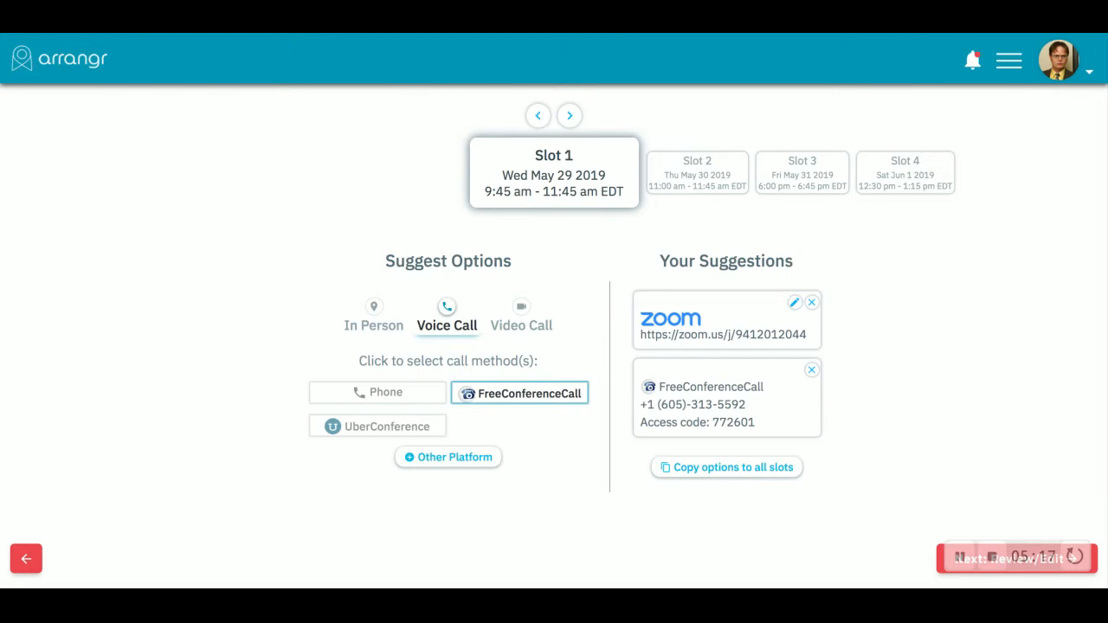
scroll(527, 348, "up", 1)
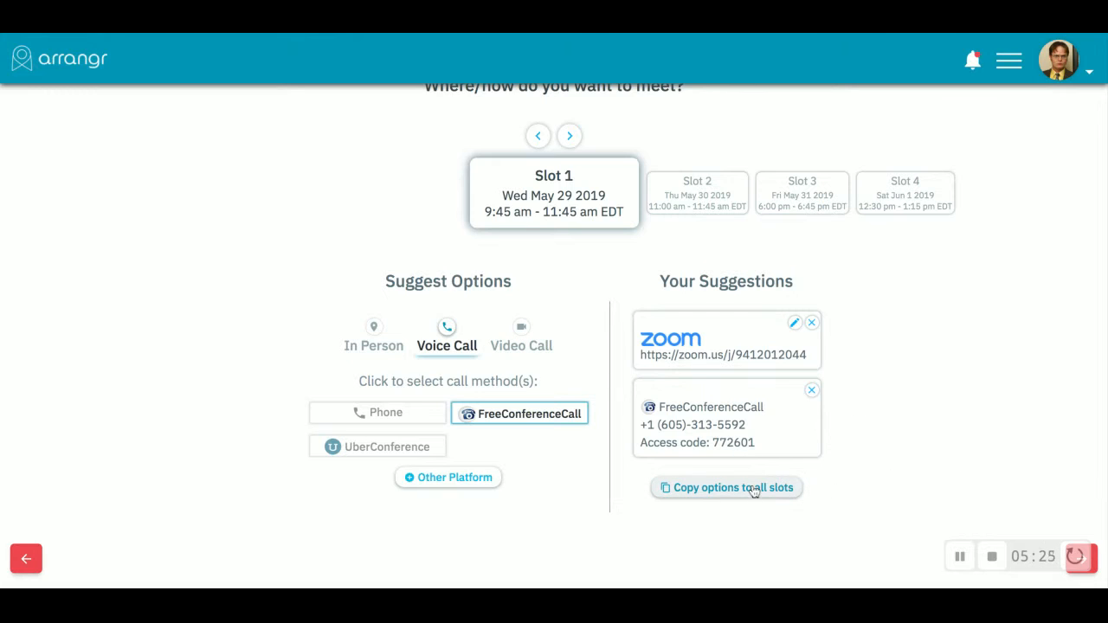
left_click(707, 489)
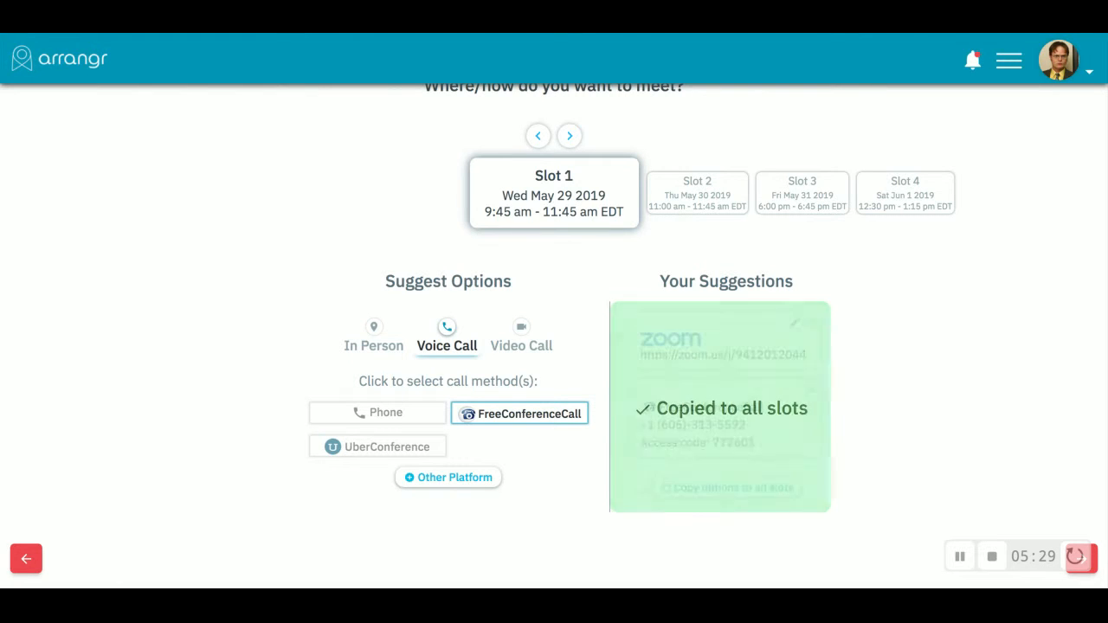
left_click(707, 203)
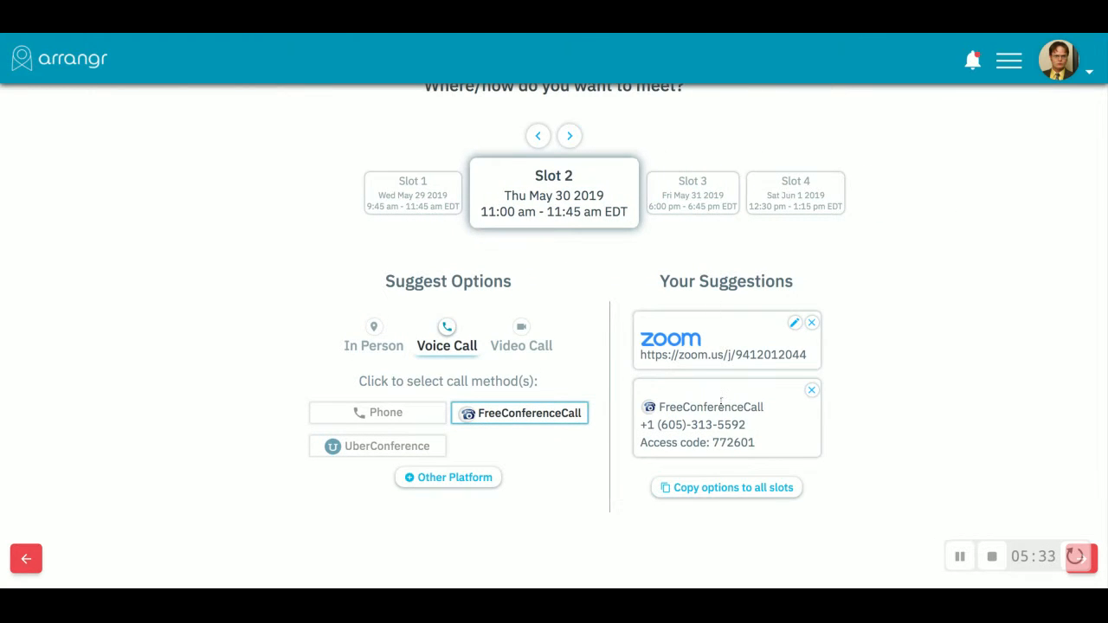
- For Slot 3 on Friday, May 31, begin adding a half-way in-person place with Prudential Center Boston as your own starting location
left_click(698, 207)
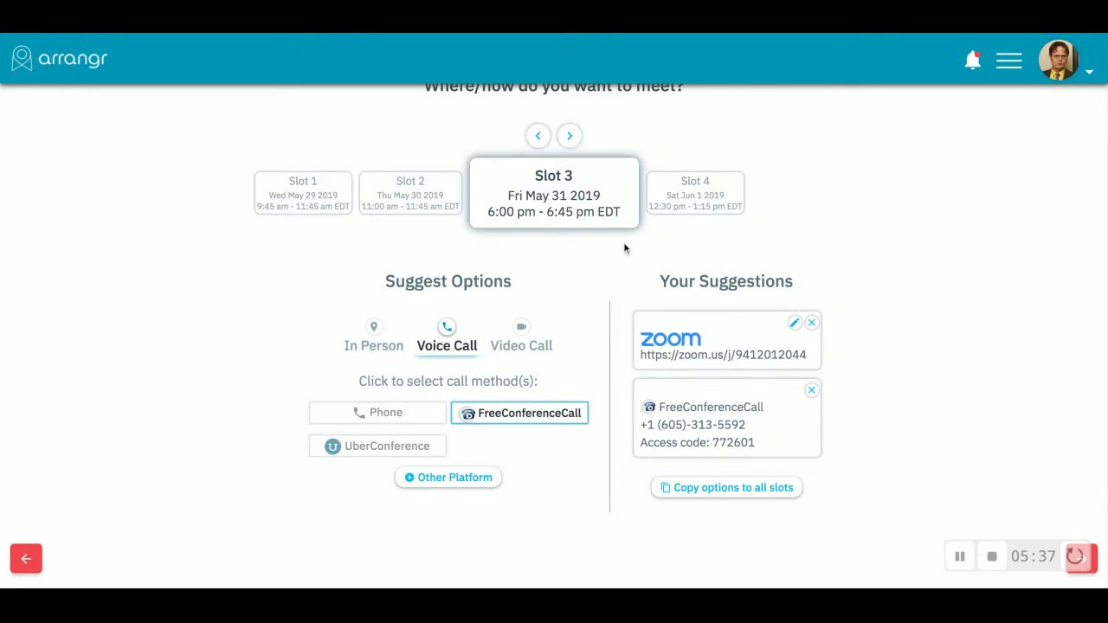
left_click(373, 339)
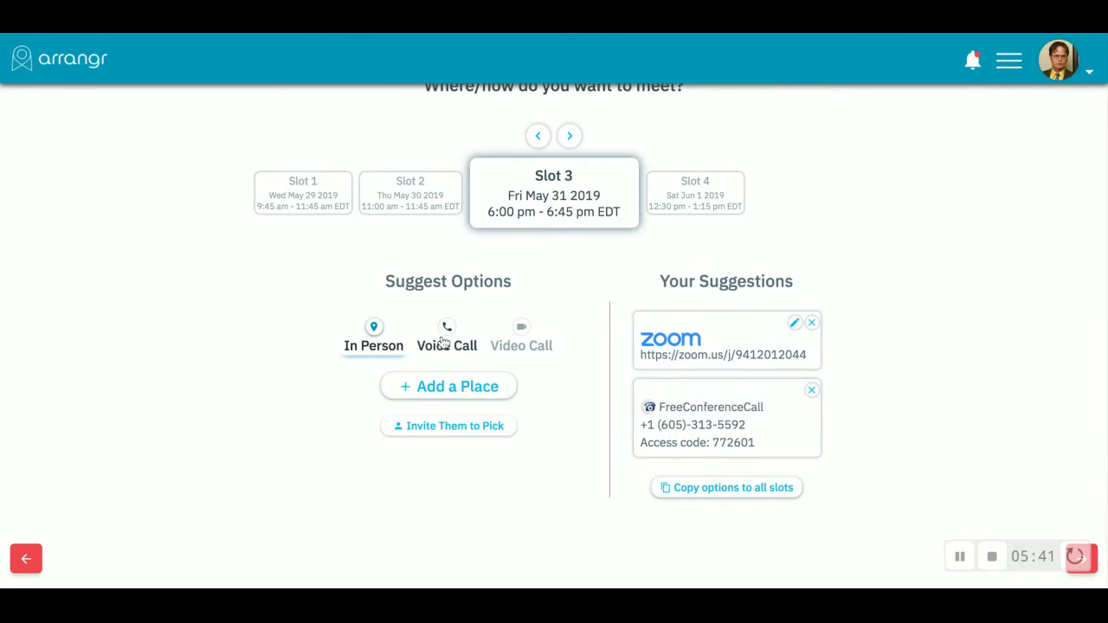
scroll(562, 281, "down", 1)
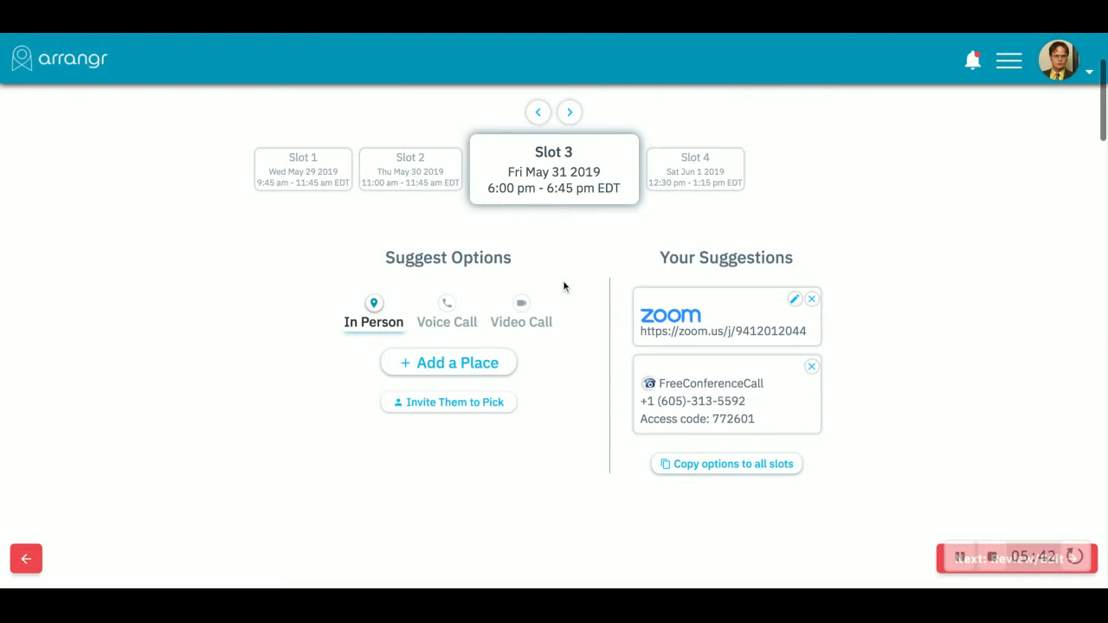
left_click(472, 368)
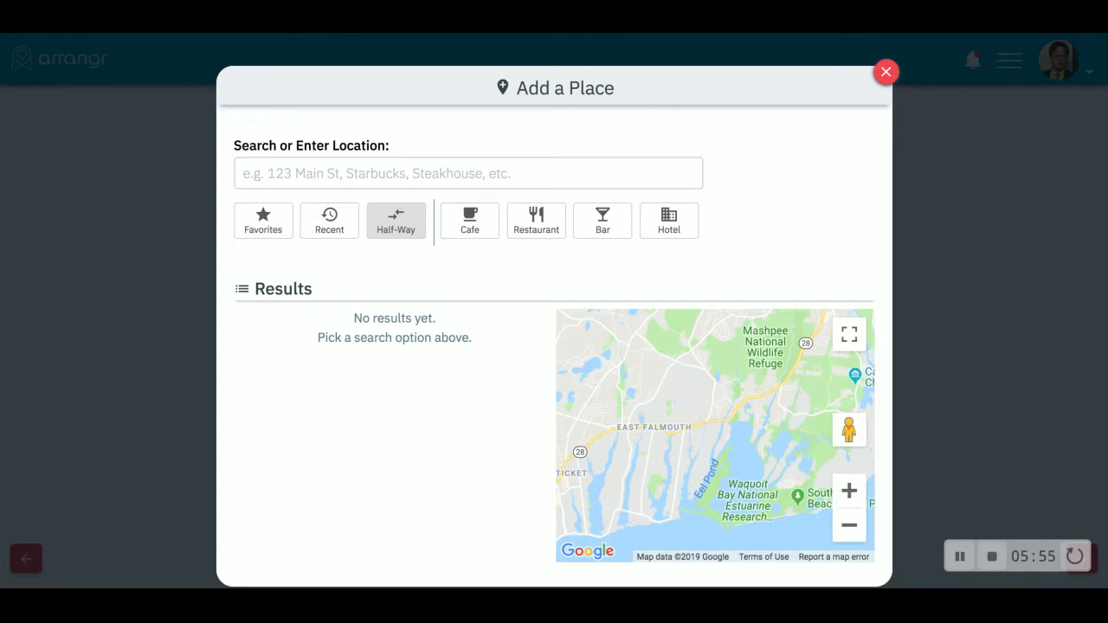
left_click(397, 223)
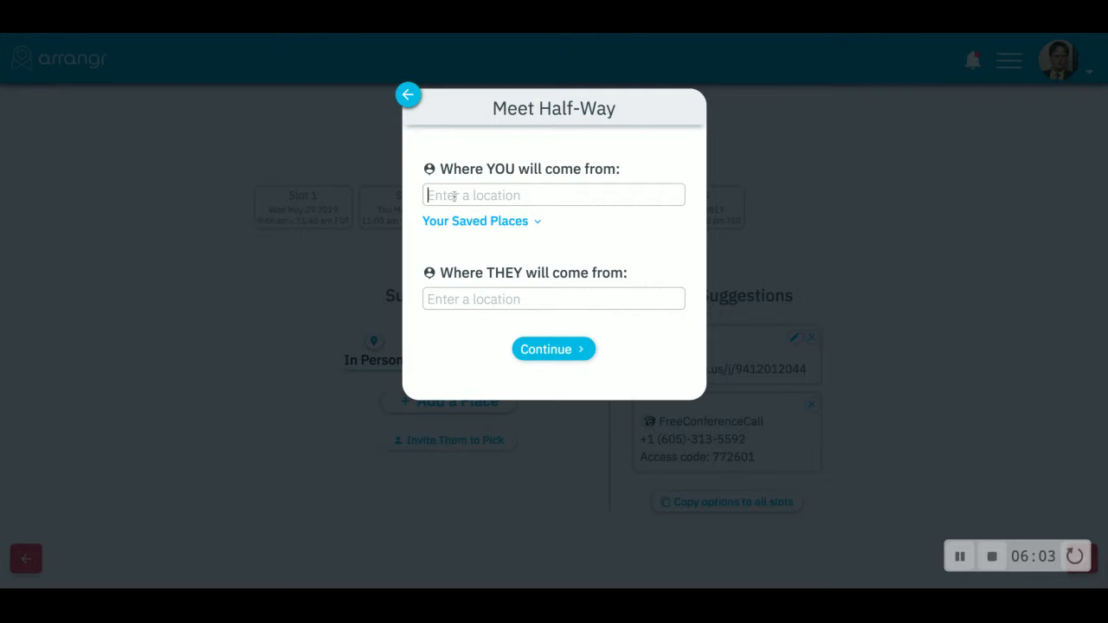
type("pruden")
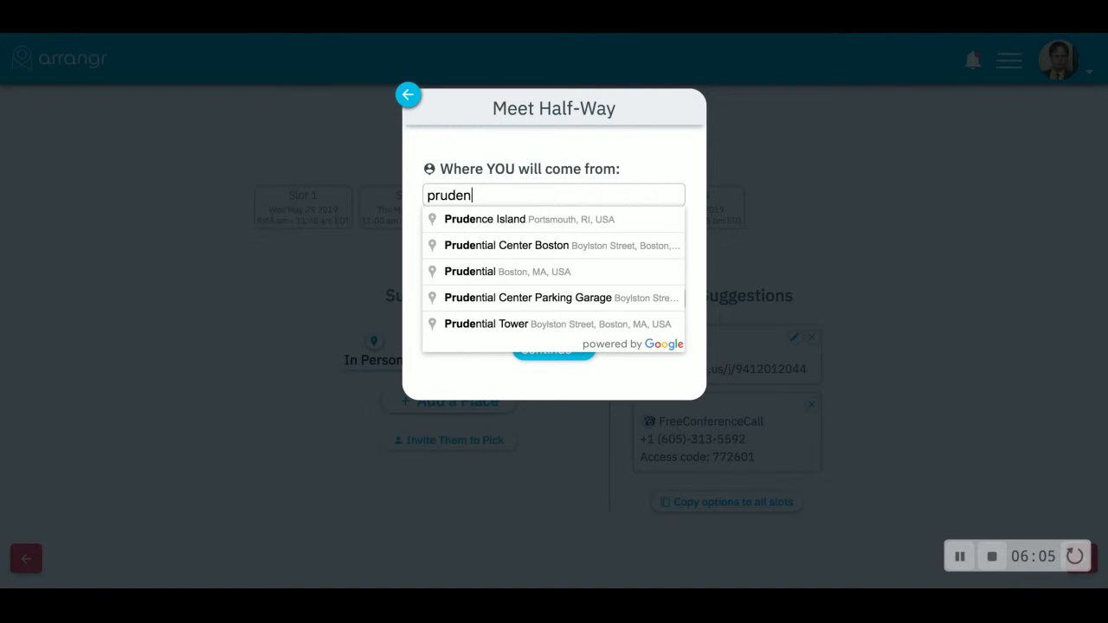
type("tial")
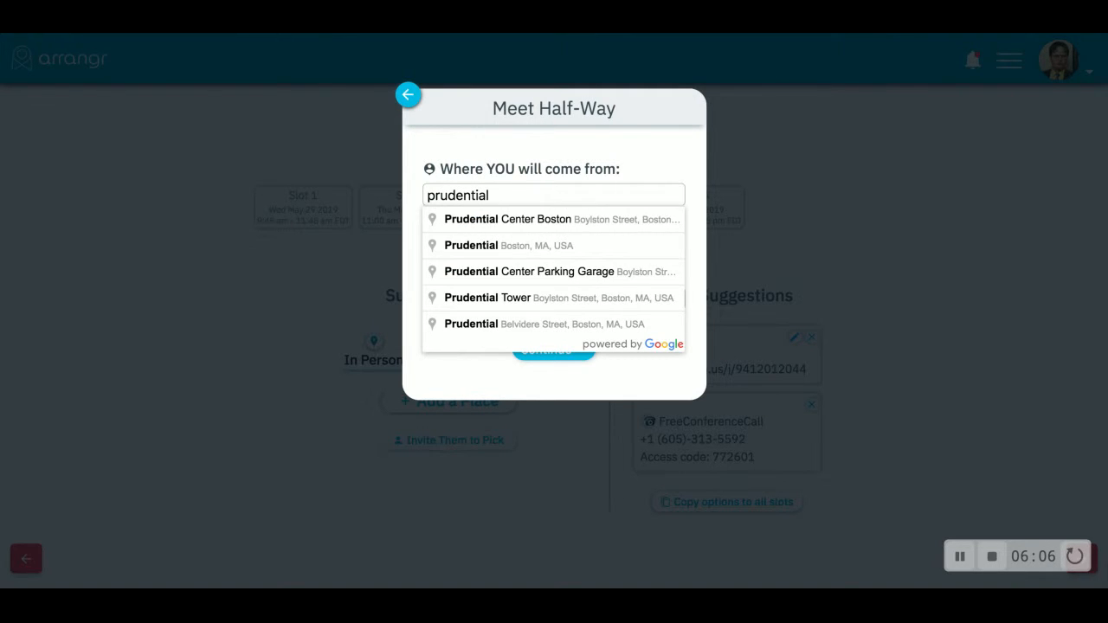
left_click(484, 221)
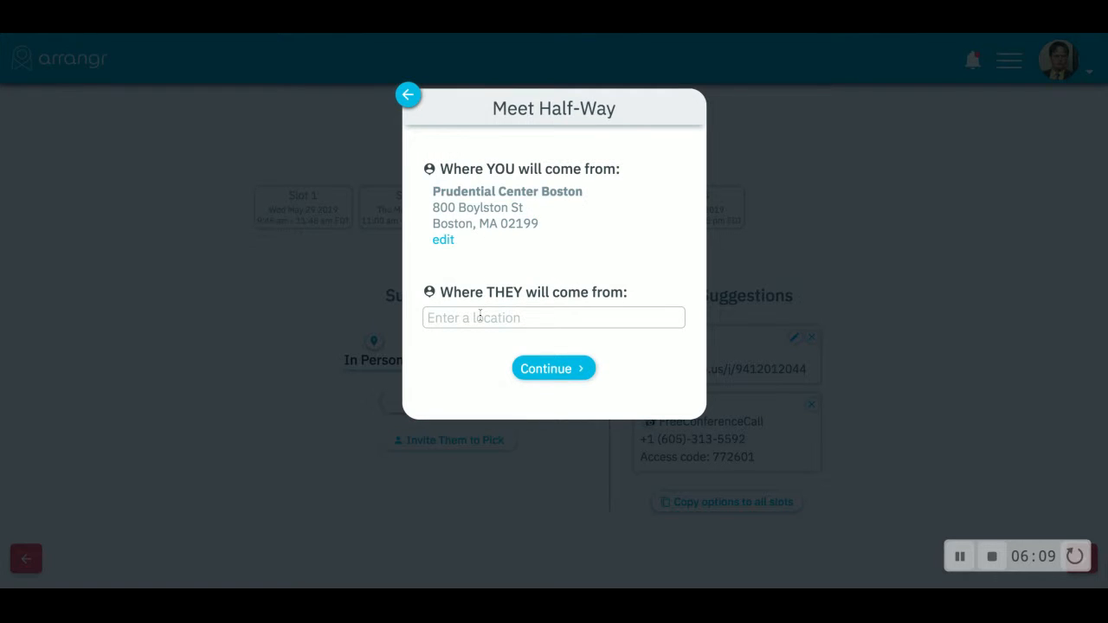
- Set the invitee's starting location to WeWork on Massachusetts Avenue, Cambridge, and compute the half-way point
type("we")
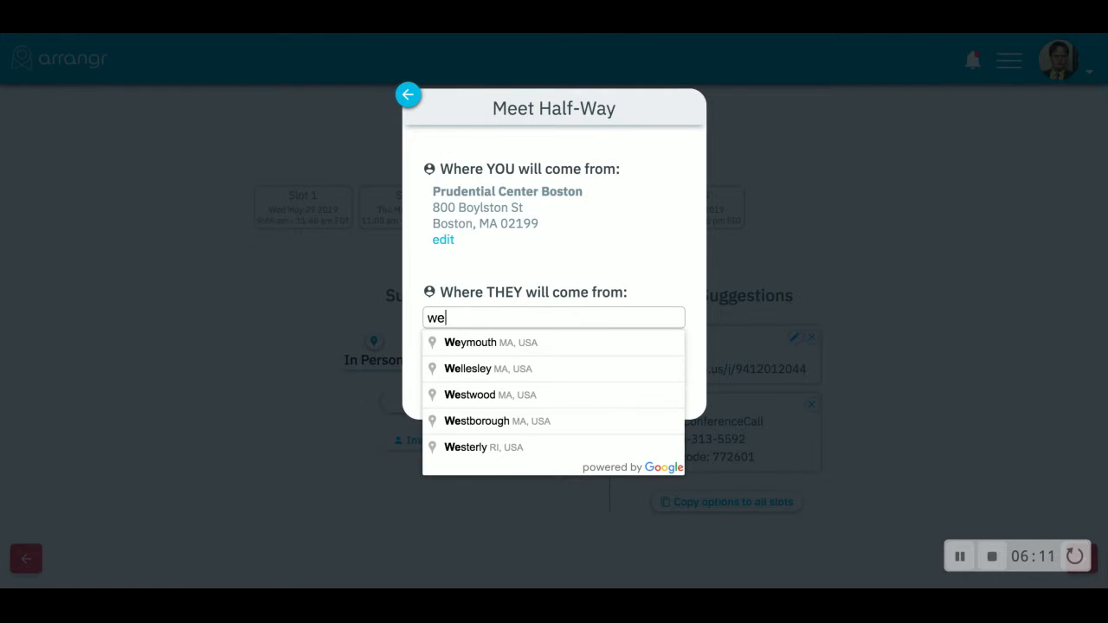
type("work")
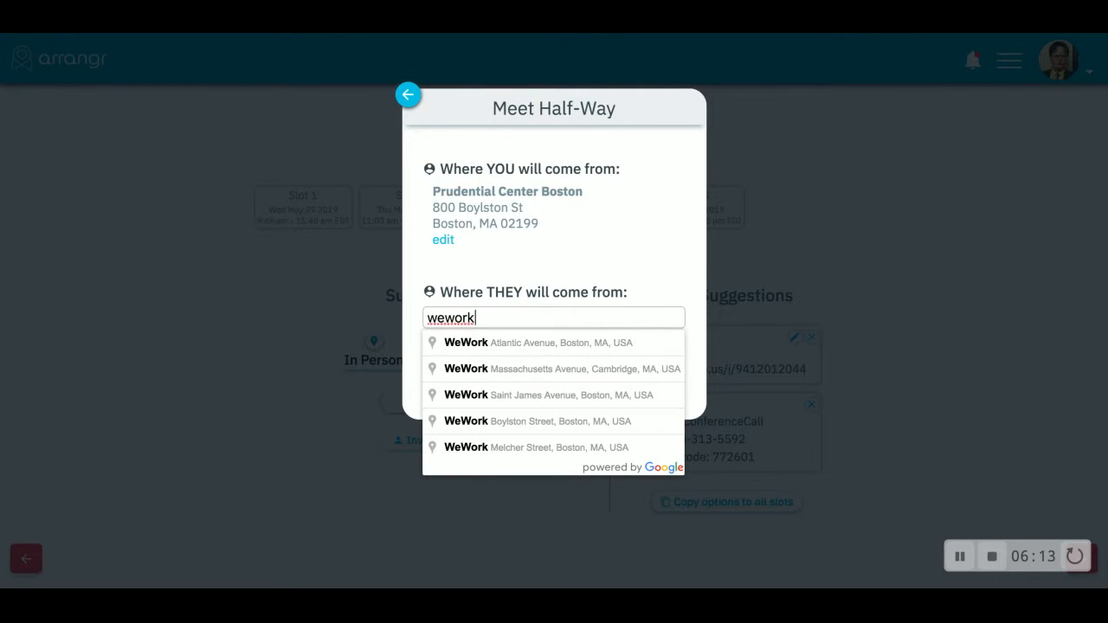
left_click(518, 369)
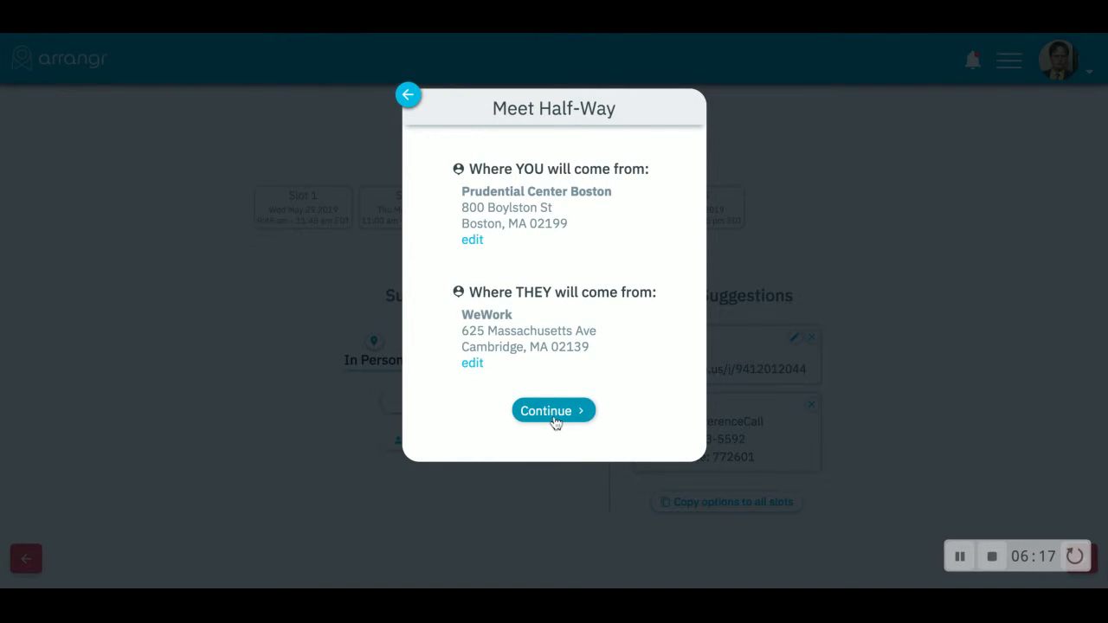
left_click(553, 411)
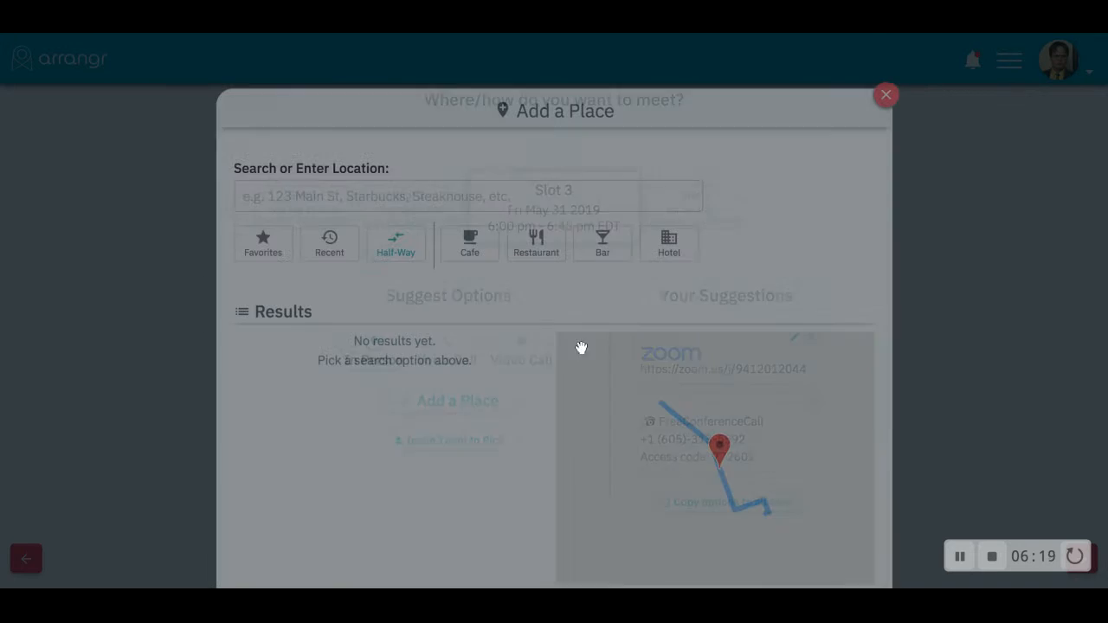
scroll(756, 197, "down", 1)
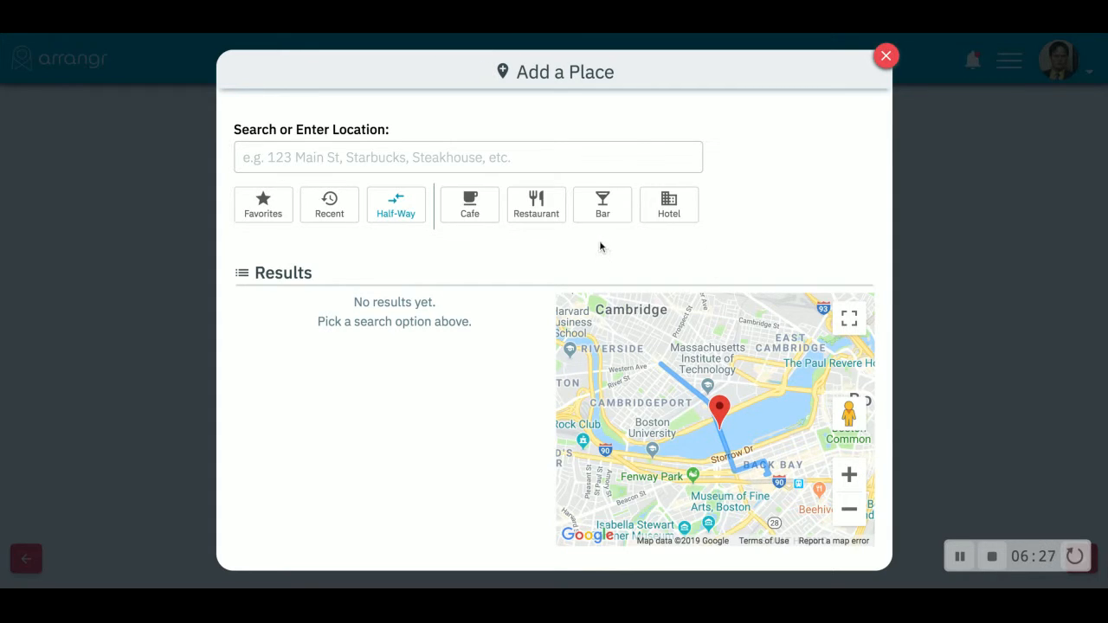
- List restaurants around the half-way point and look through them in the list and on the enlarged map
left_click(545, 210)
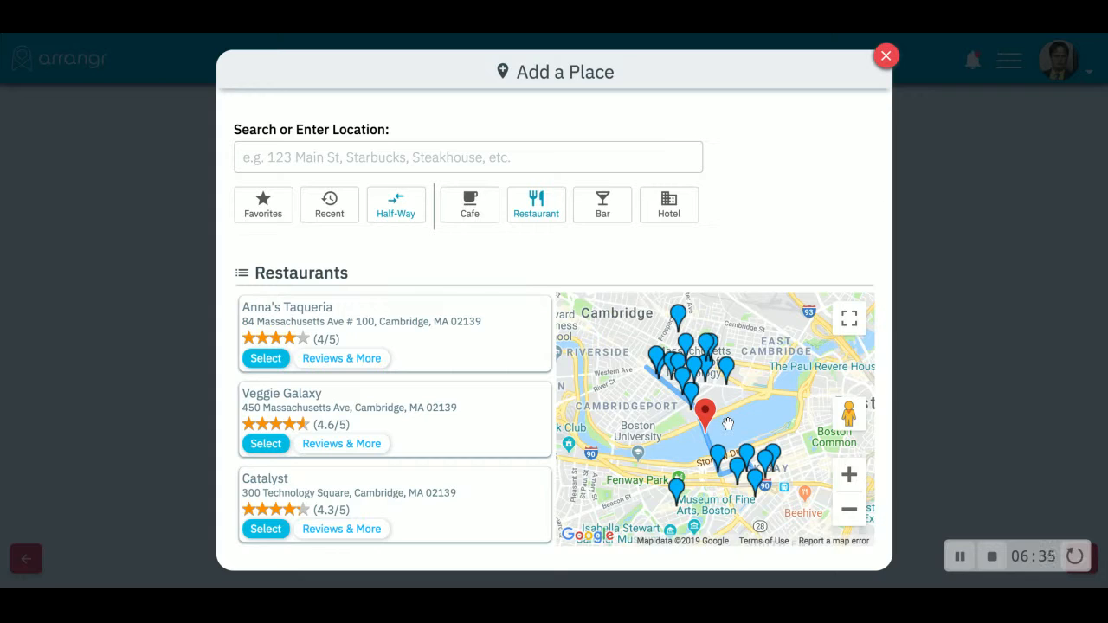
scroll(727, 423, "up", 2)
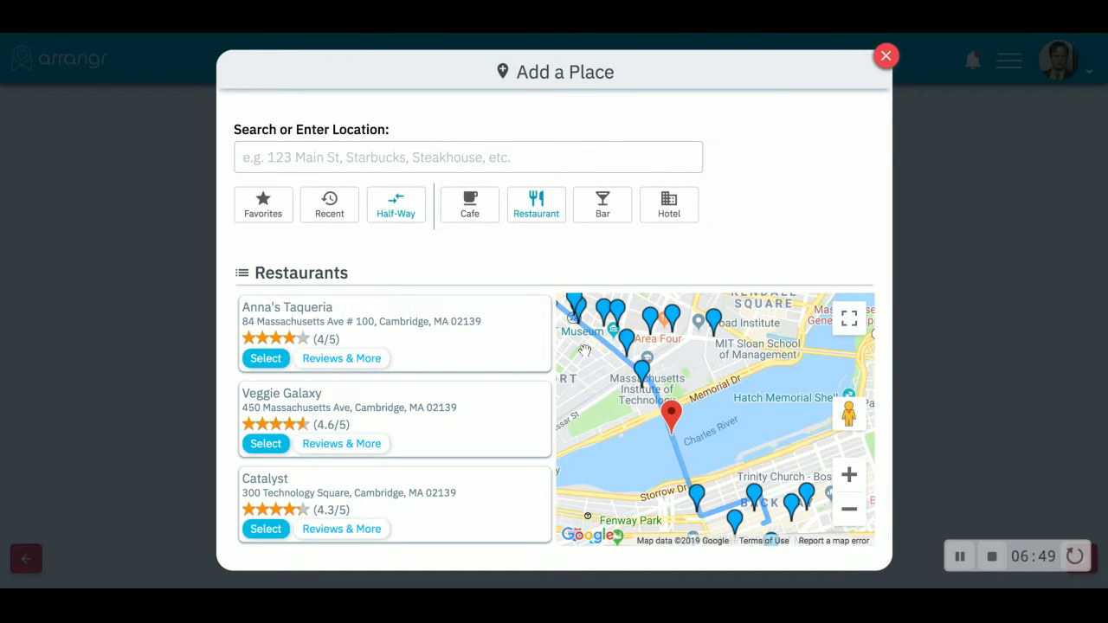
scroll(457, 372, "down", 1)
scroll(433, 384, "down", 1)
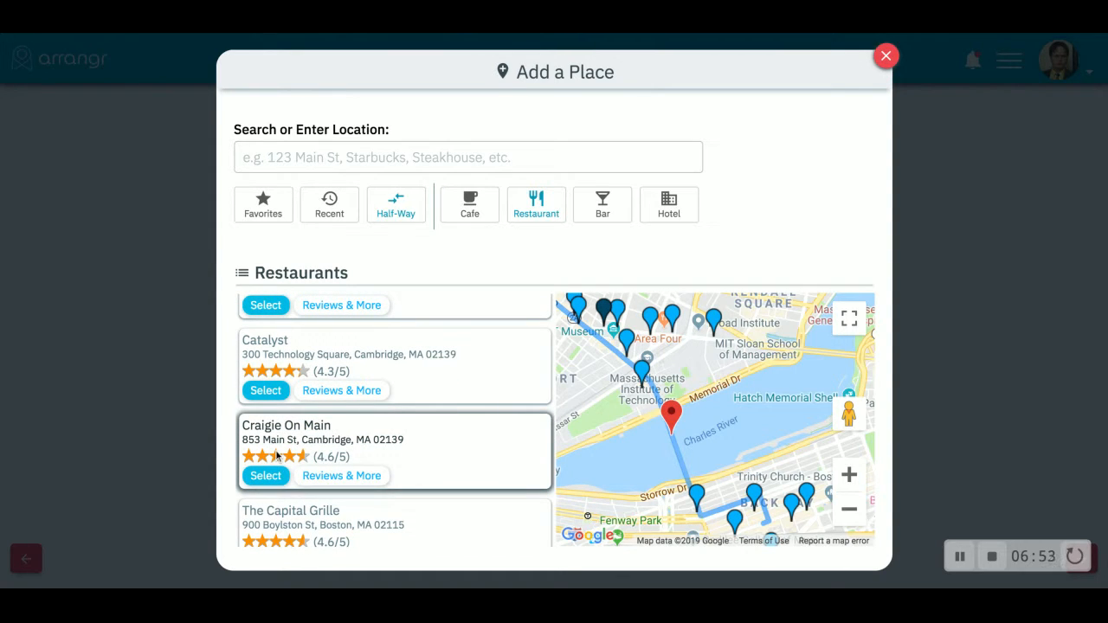
- Check the photos and reviews of Craigie On Main and select it as a meeting place for Slot 3
left_click(347, 477)
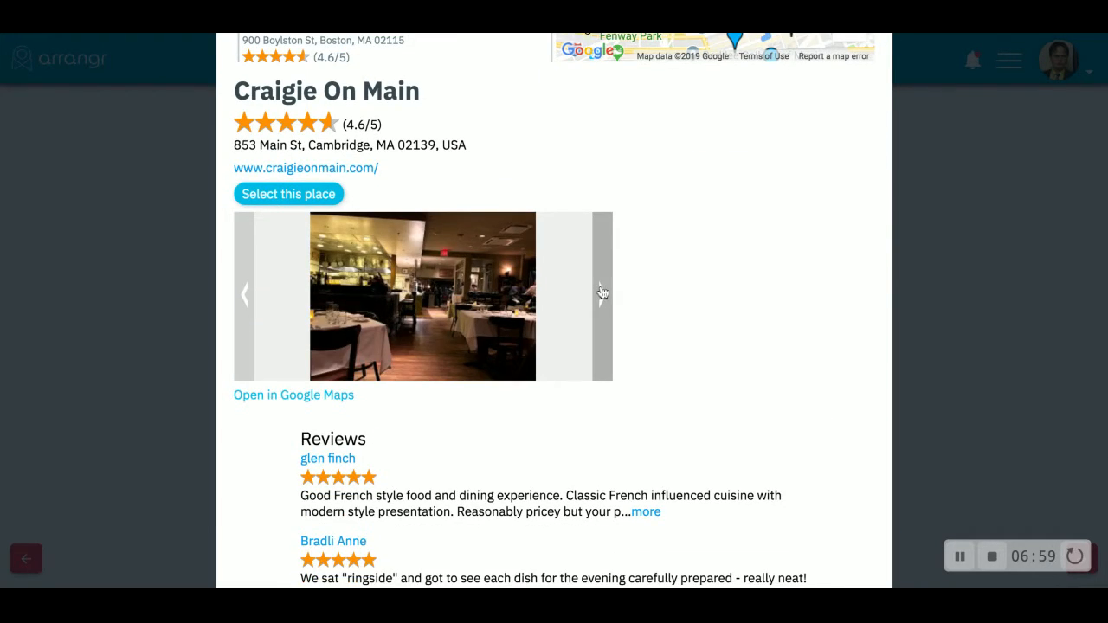
left_click(602, 292)
scroll(685, 297, "down", 2)
scroll(685, 297, "up", 1)
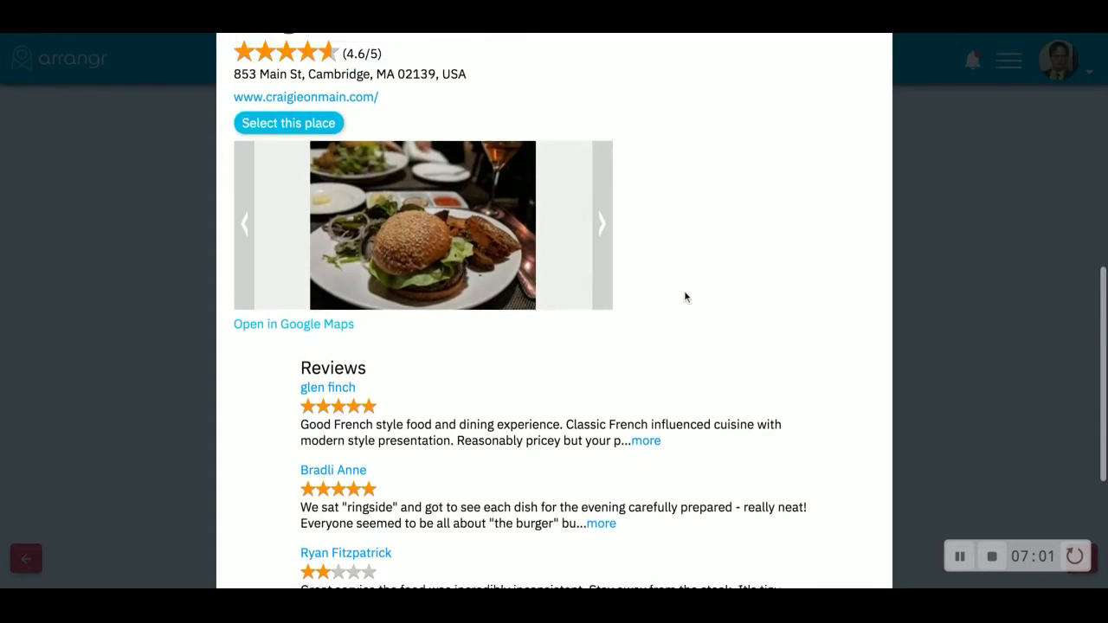
scroll(684, 296, "up", 1)
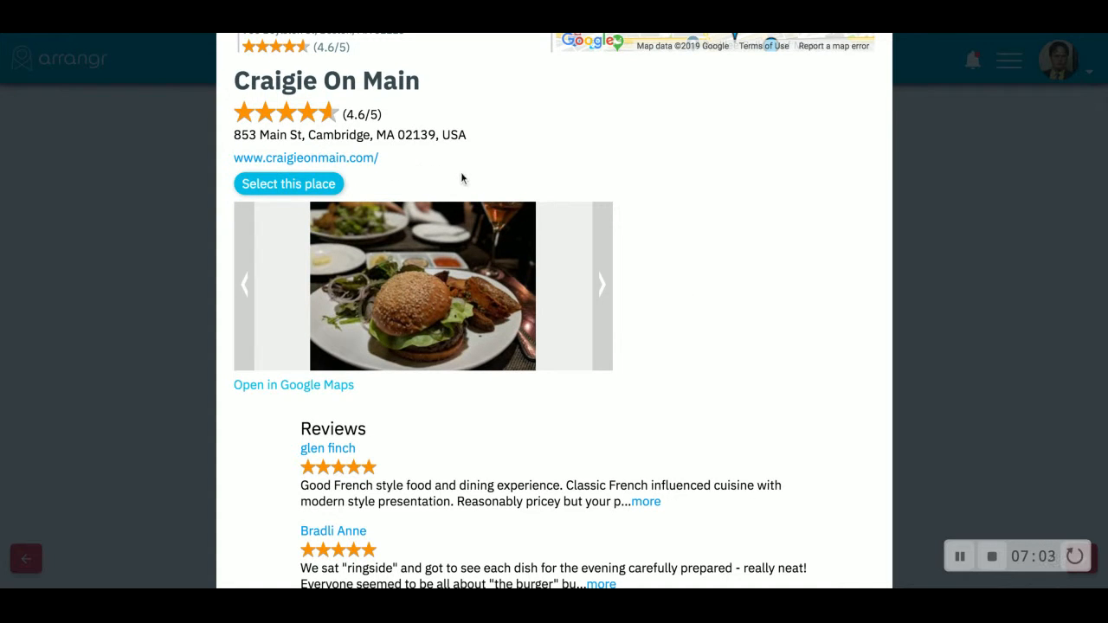
scroll(461, 178, "up", 3)
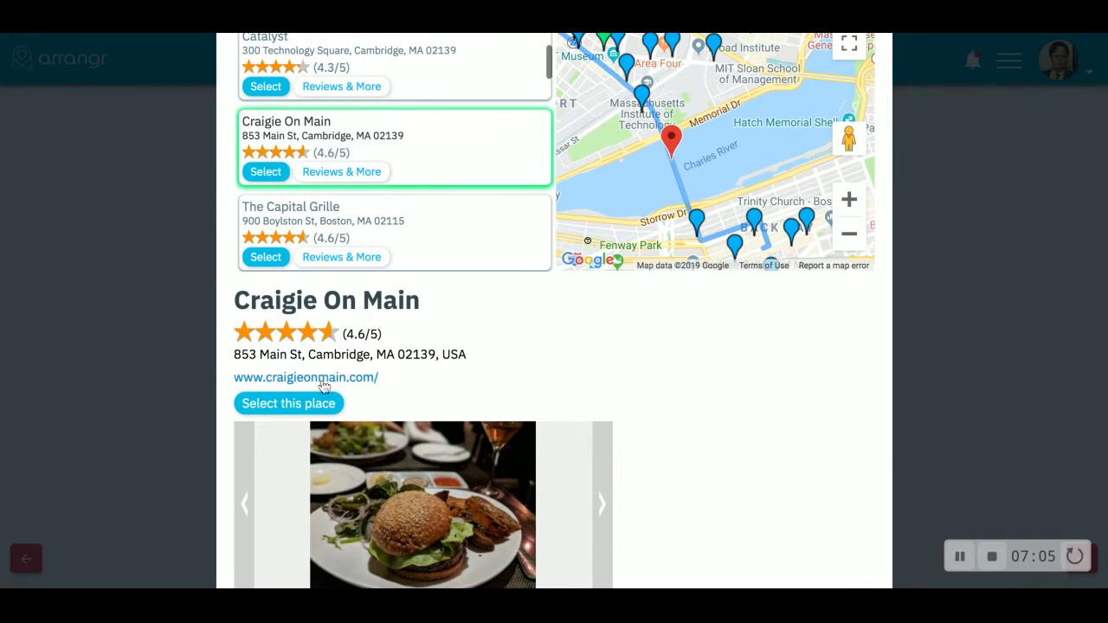
left_click(310, 401)
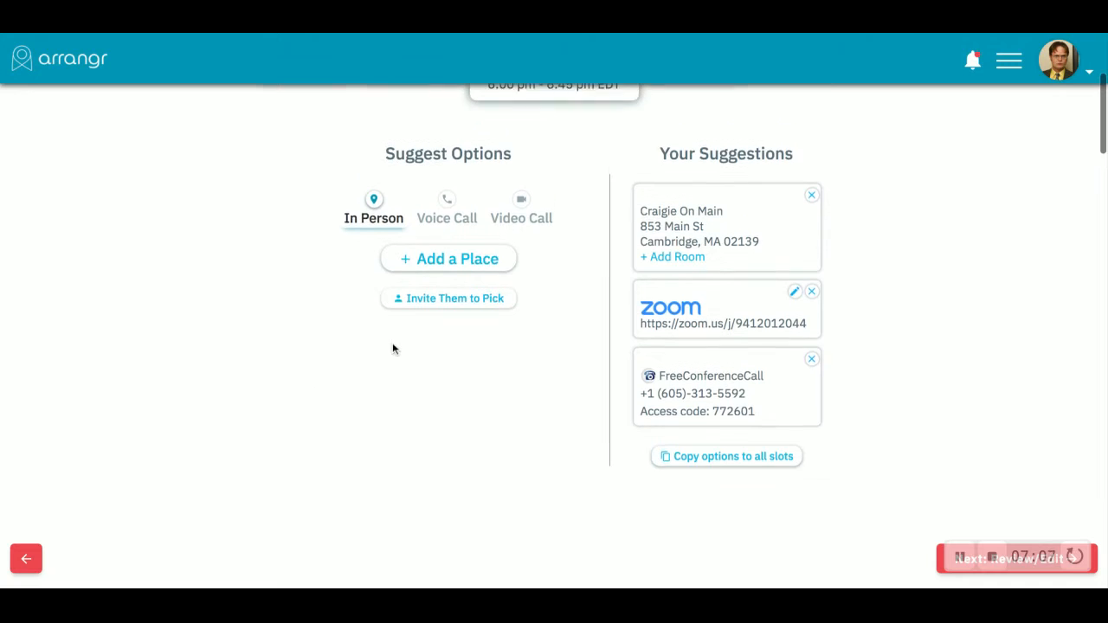
- Add the restaurant Oleana as a second in-person meeting place for Slot 3
scroll(392, 344, "up", 1)
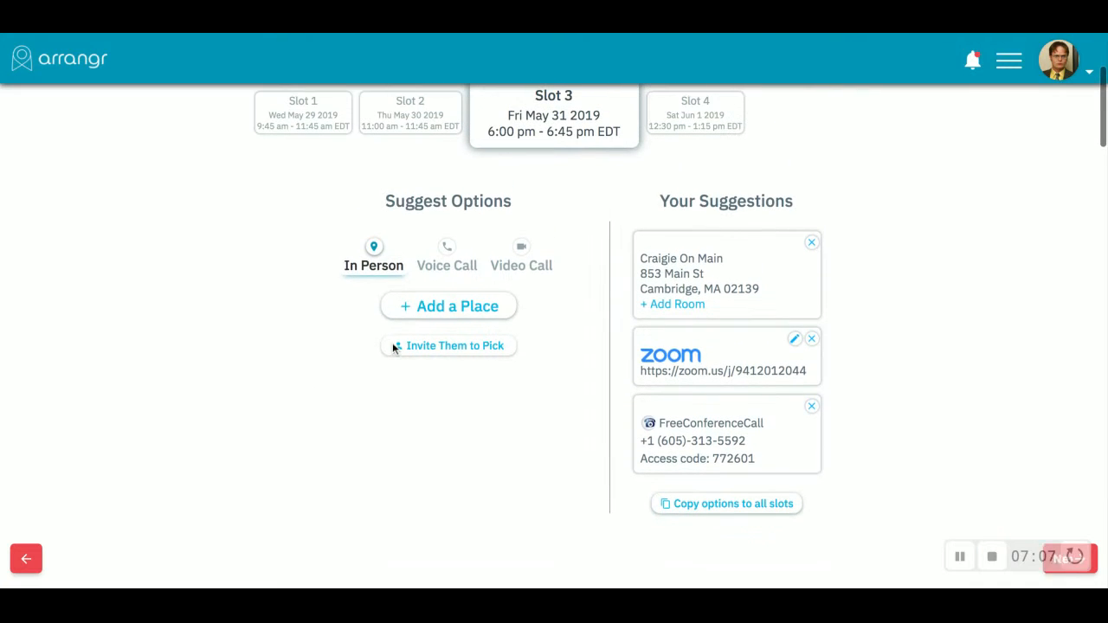
left_click(433, 309)
scroll(450, 292, "down", 1)
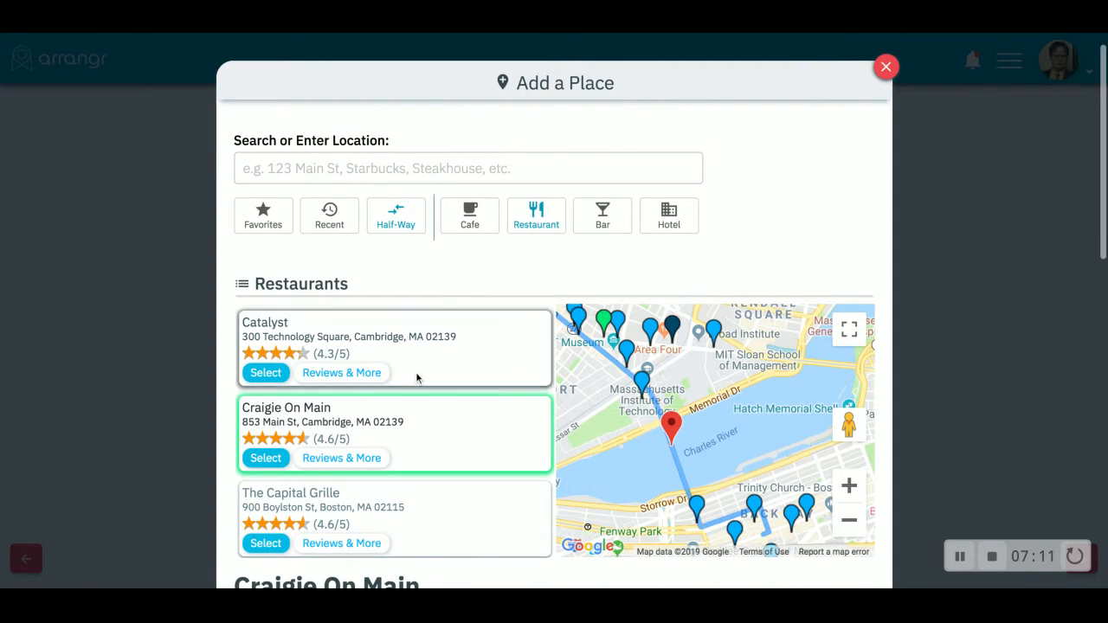
scroll(416, 377, "down", 4)
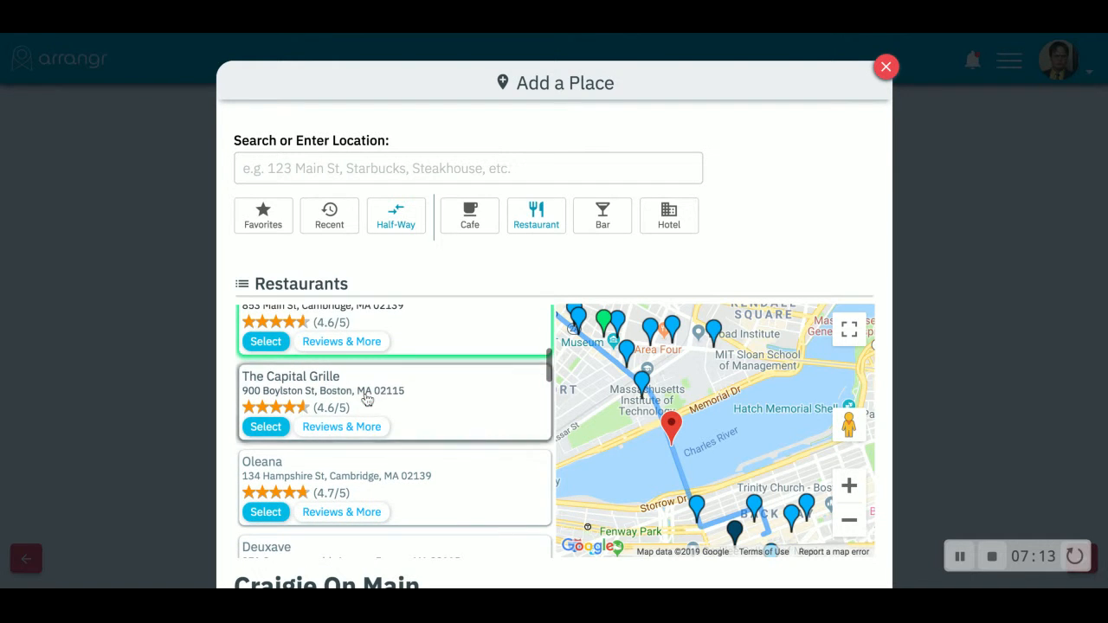
left_click(266, 491)
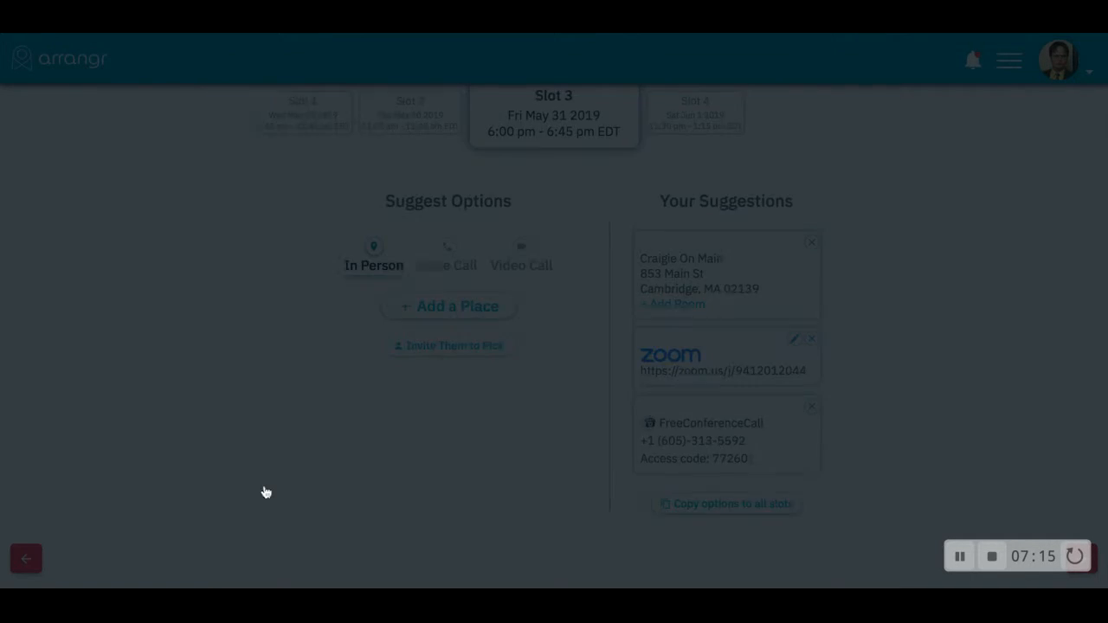
scroll(266, 492, "down", 1)
scroll(518, 438, "up", 2)
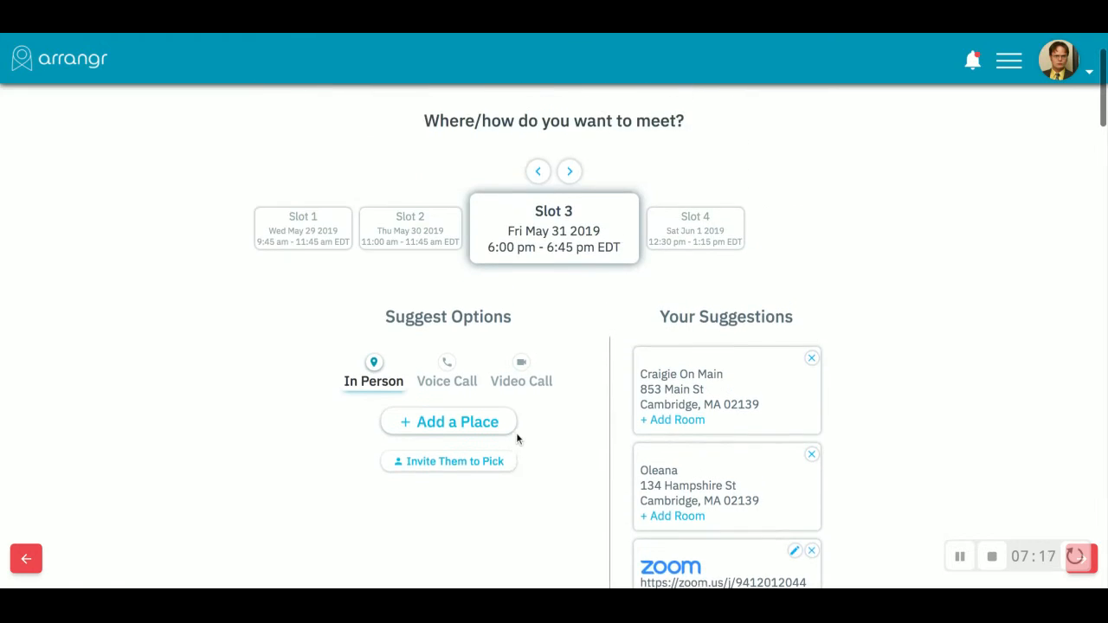
- Switch to the meeting options of Slot 4 on Saturday, June 1
left_click(696, 240)
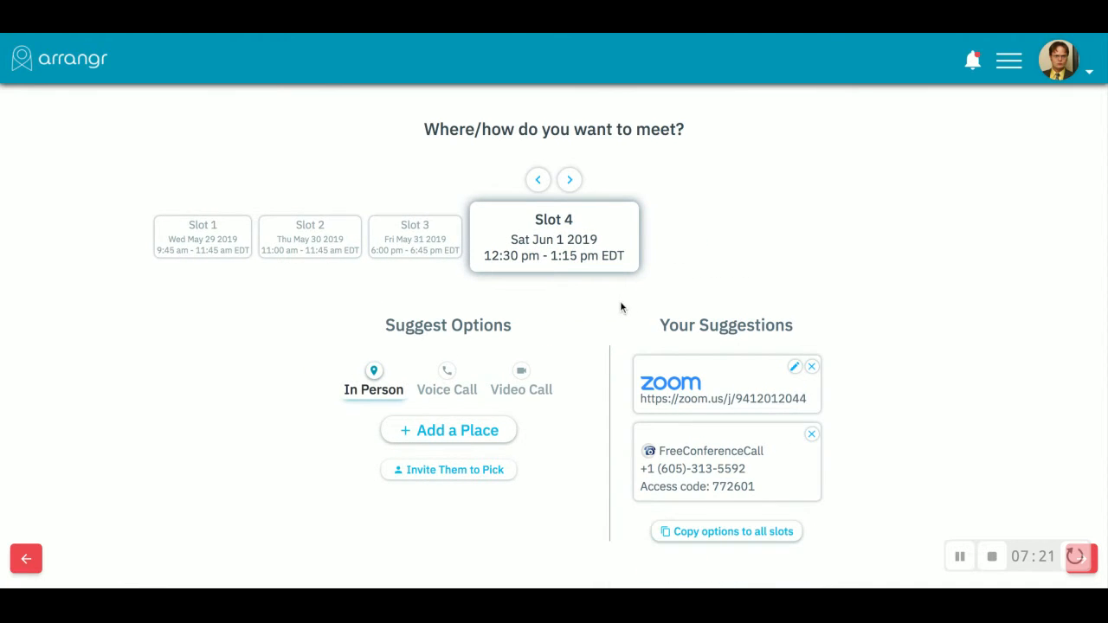
scroll(620, 305, "down", 1)
scroll(620, 305, "down", 1)
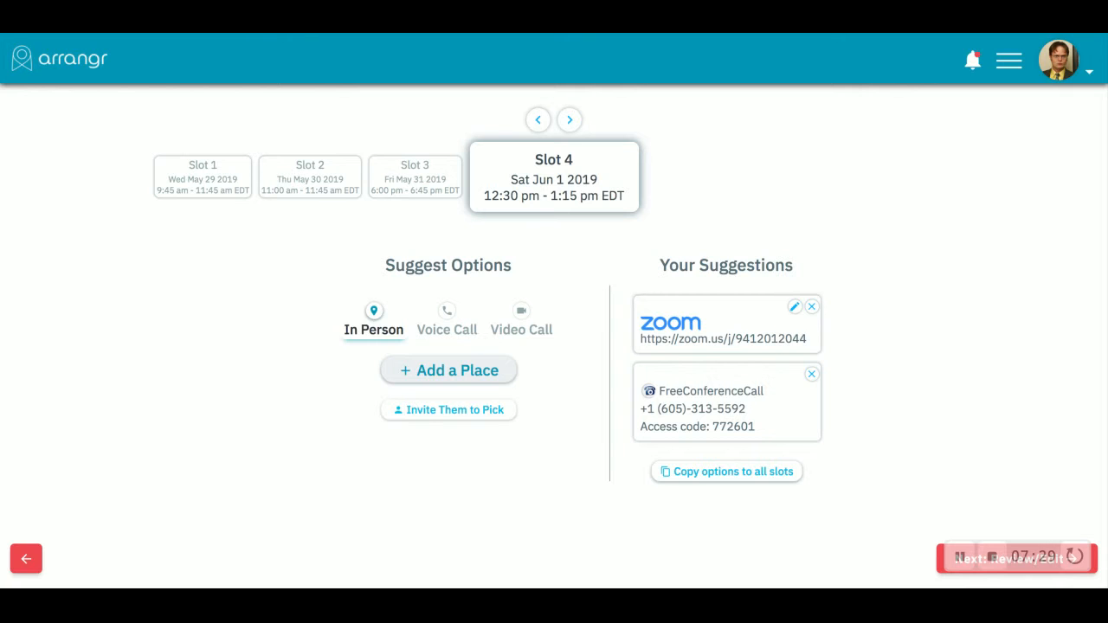
- Look through the cafes around the half-way point for Slot 4 and leave the place search without selecting one
left_click(449, 370)
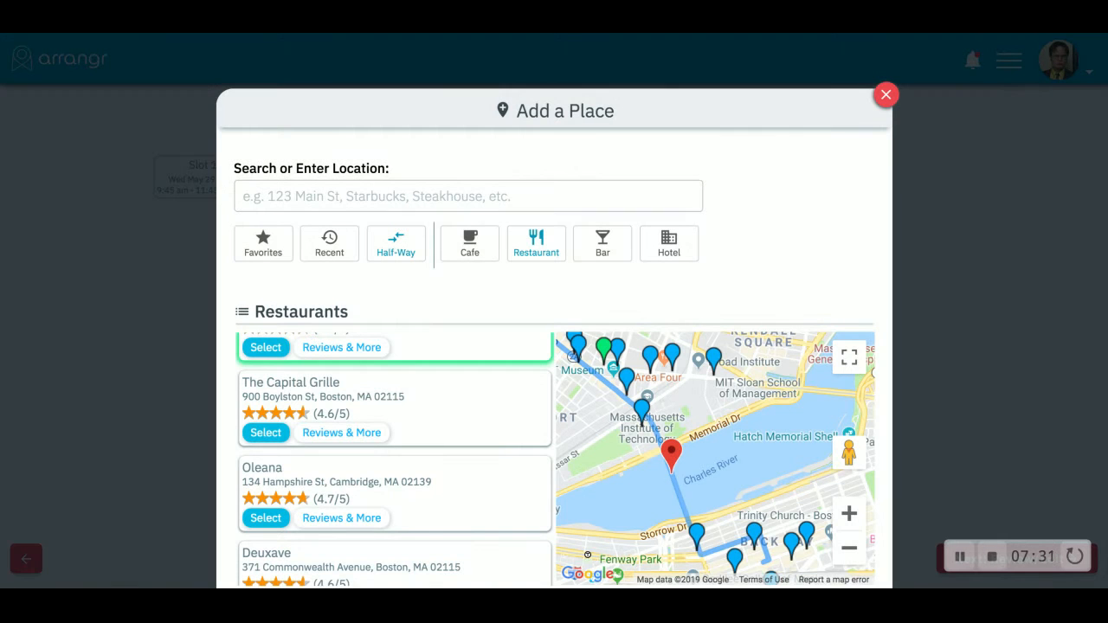
left_click(474, 253)
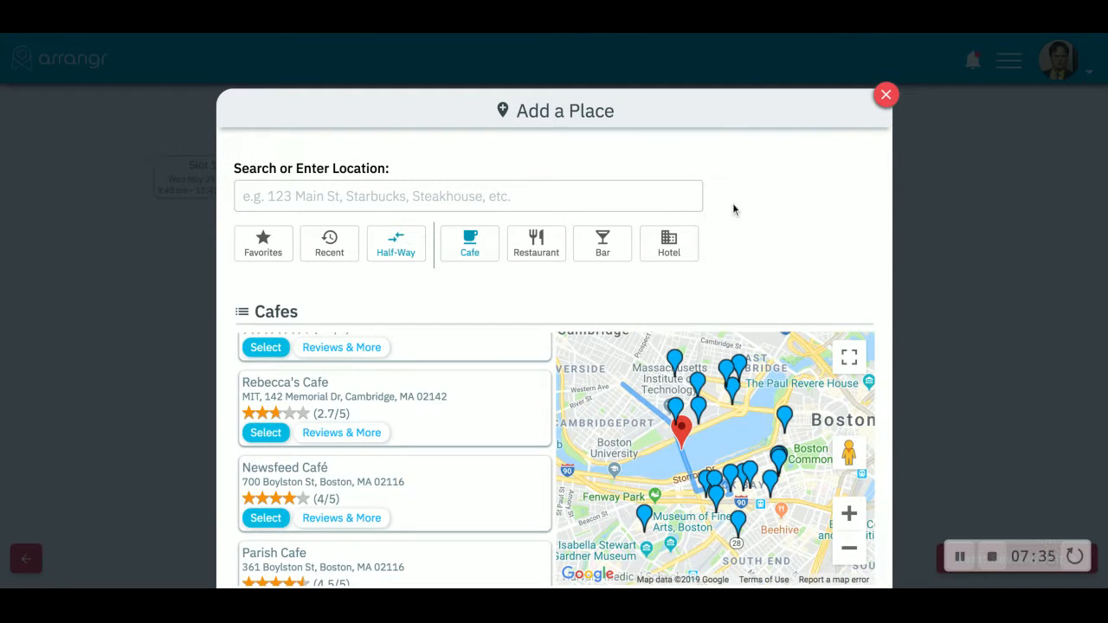
scroll(732, 204, "down", 1)
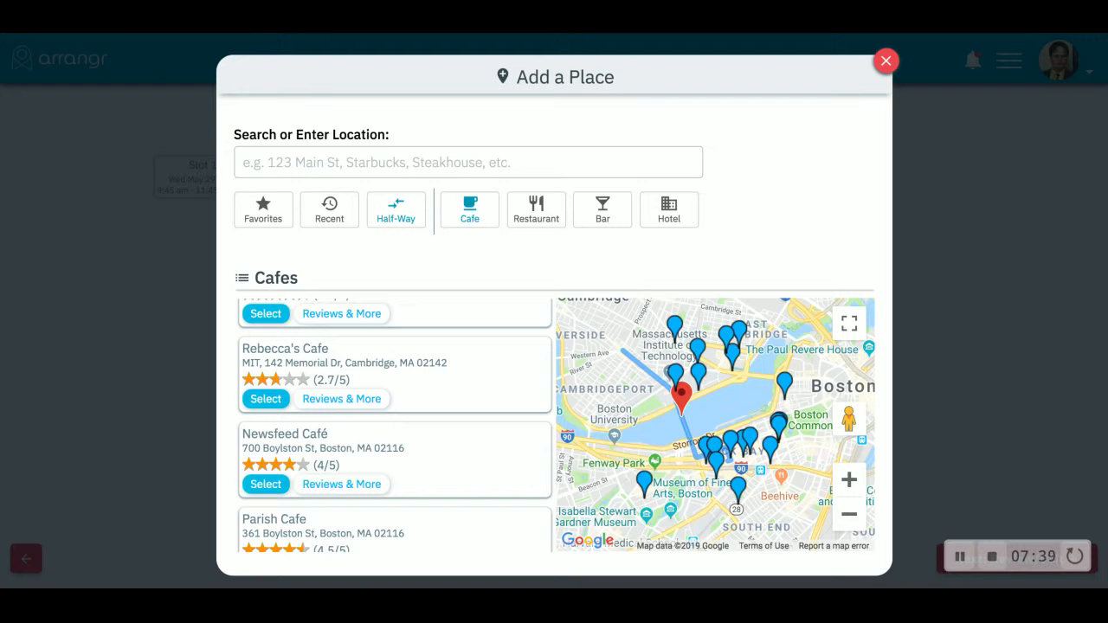
scroll(826, 134, "up", 1)
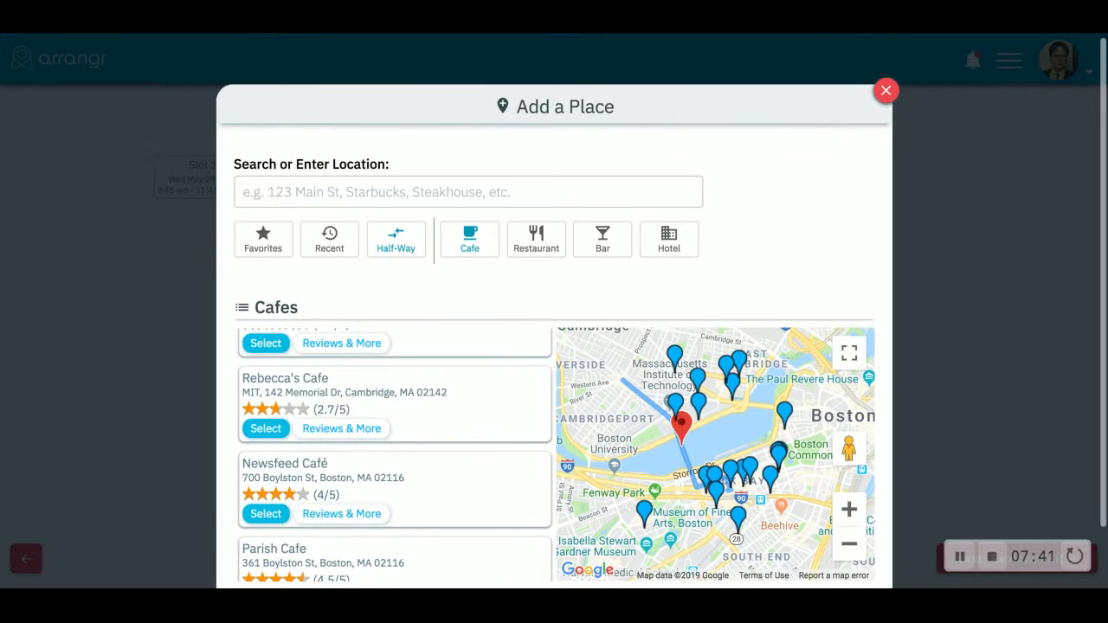
left_click(885, 92)
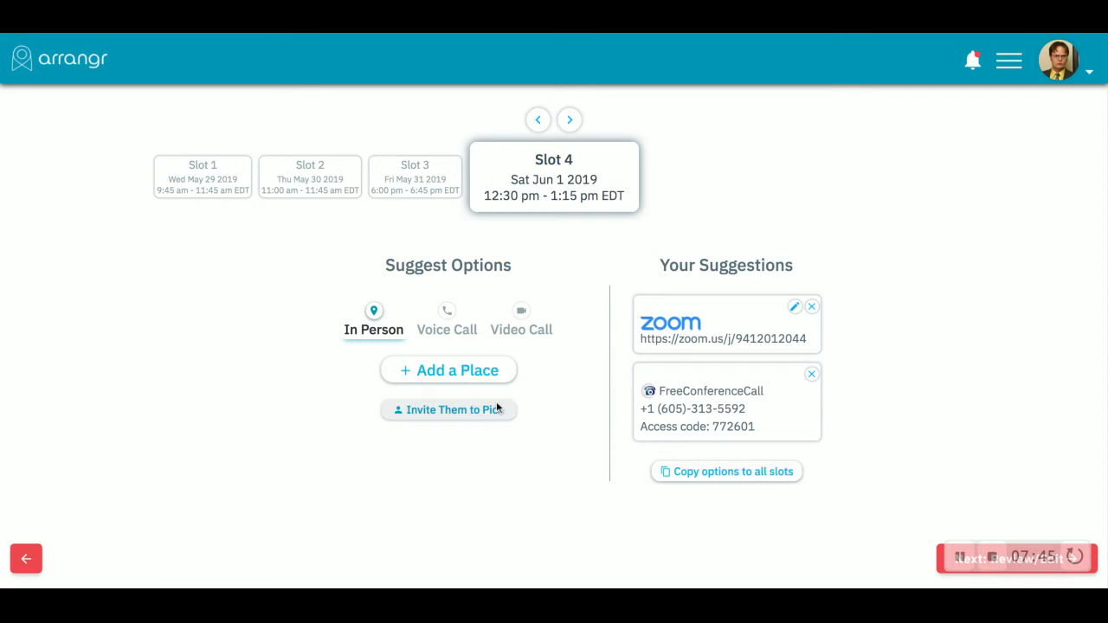
- Invite the other person to pick the place for Slot 4, with Prudential Center Boston as your departure location
left_click(477, 411)
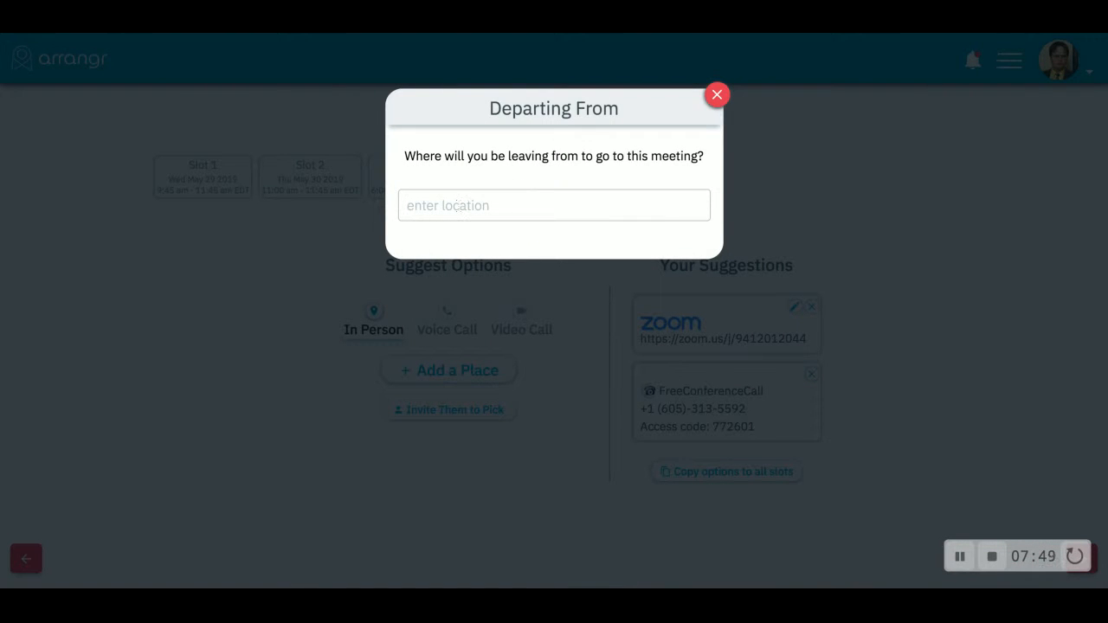
type("prudential")
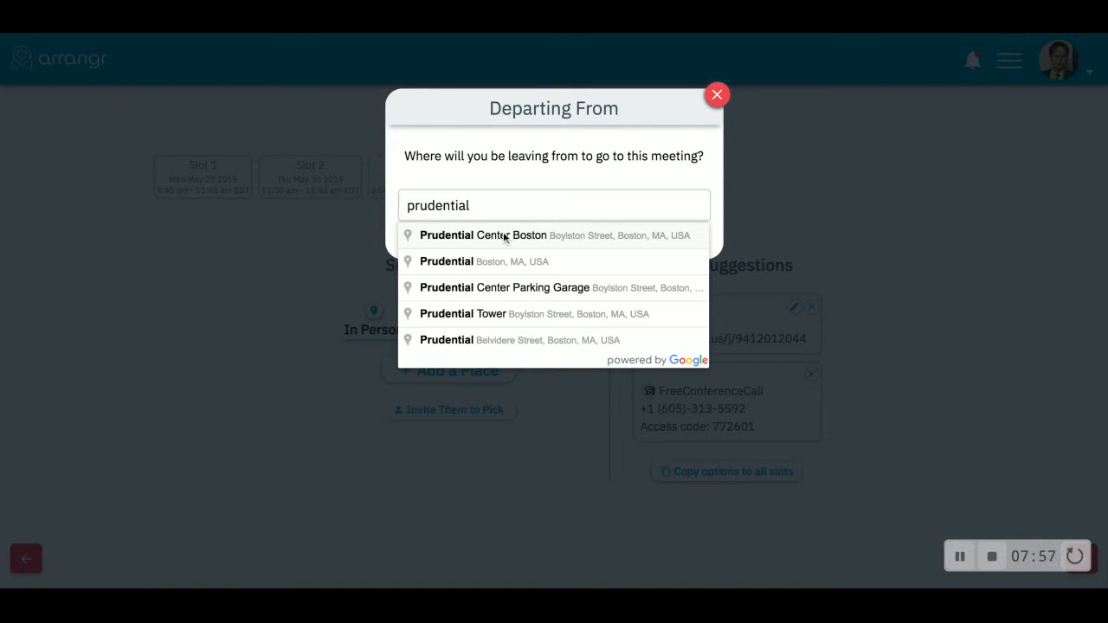
left_click(505, 236)
scroll(758, 264, "down", 3)
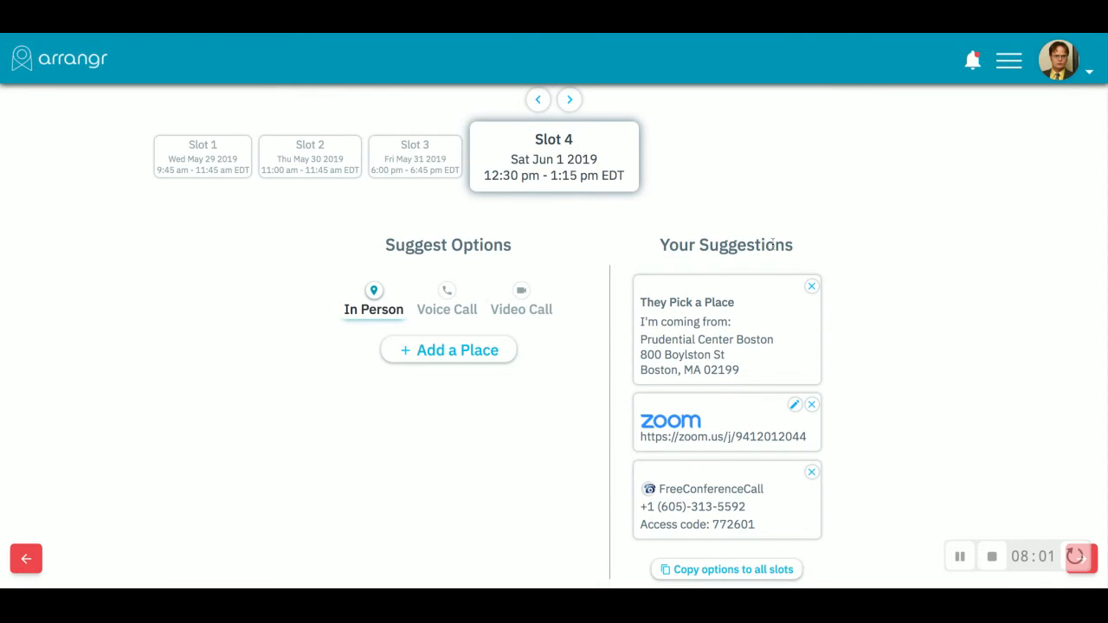
scroll(731, 267, "down", 1)
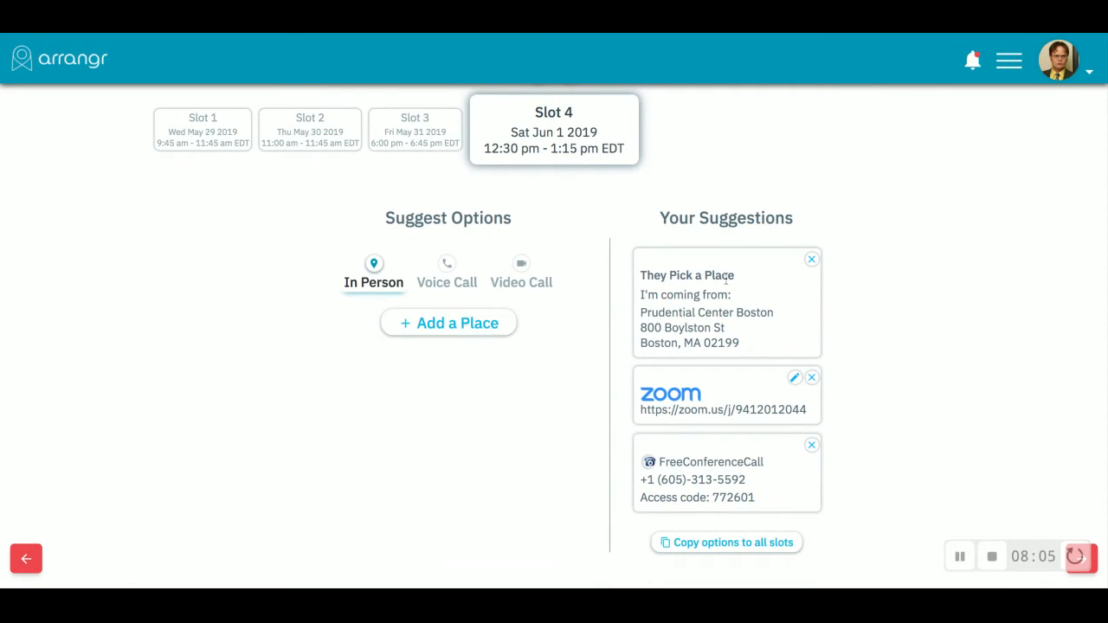
- Go to the Review stage and check the timing, suggested places and connection details of all four options
scroll(719, 231, "up", 5)
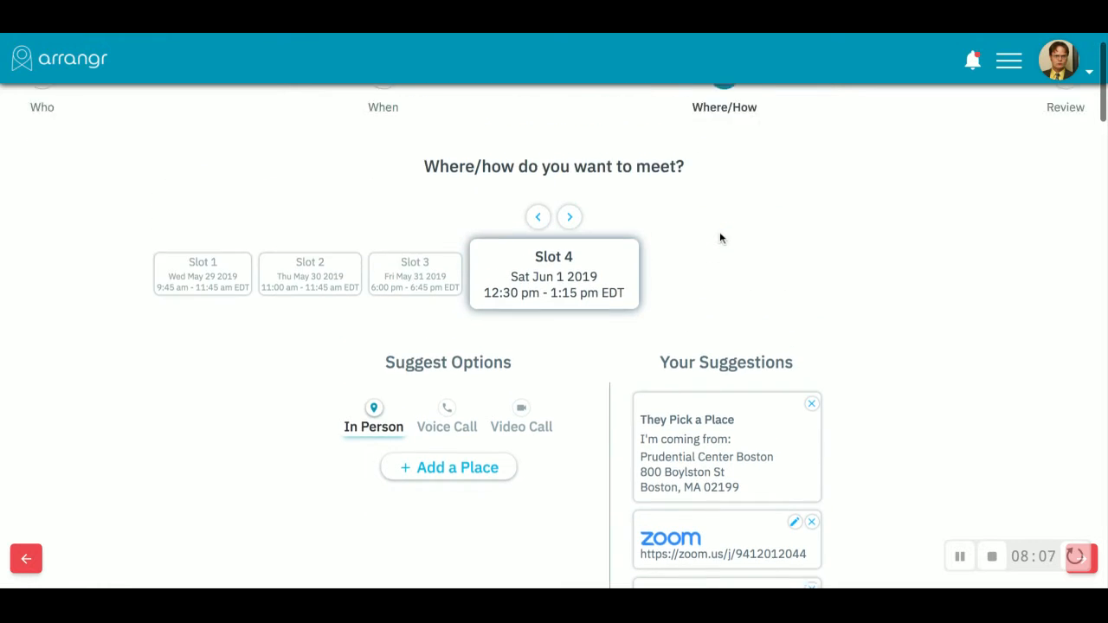
scroll(719, 231, "down", 1)
scroll(720, 231, "up", 1)
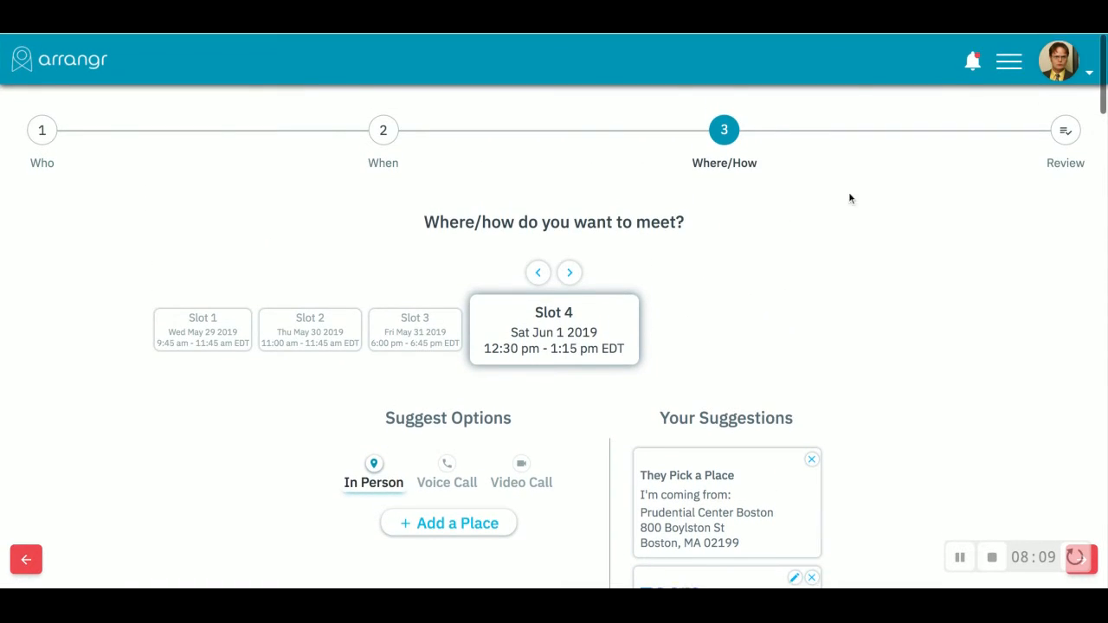
left_click(1059, 146)
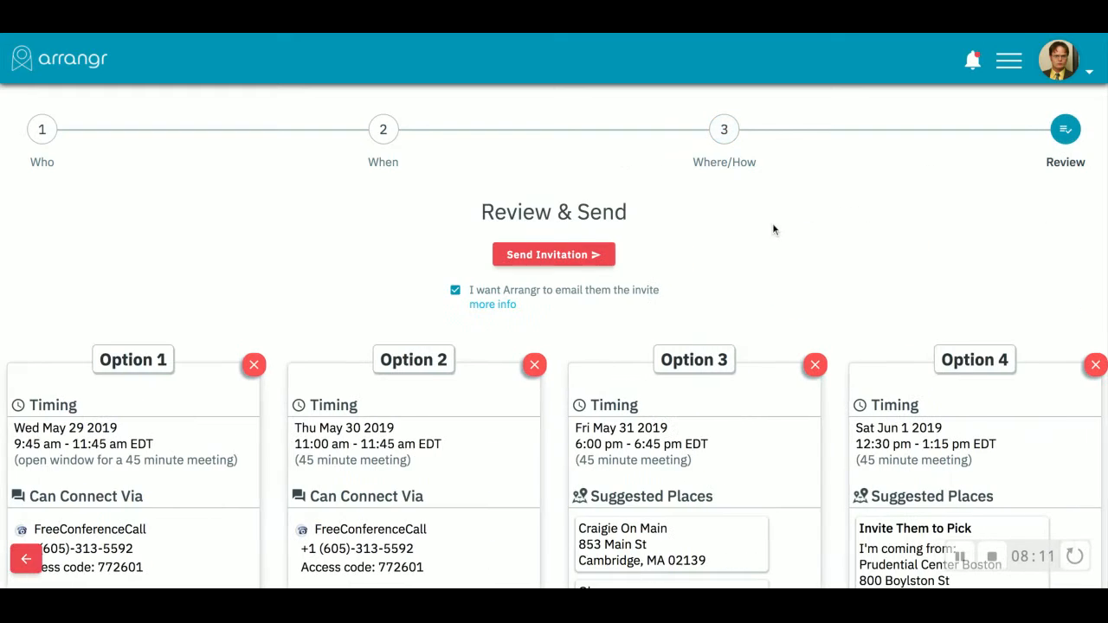
scroll(726, 247, "down", 2)
scroll(726, 243, "down", 3)
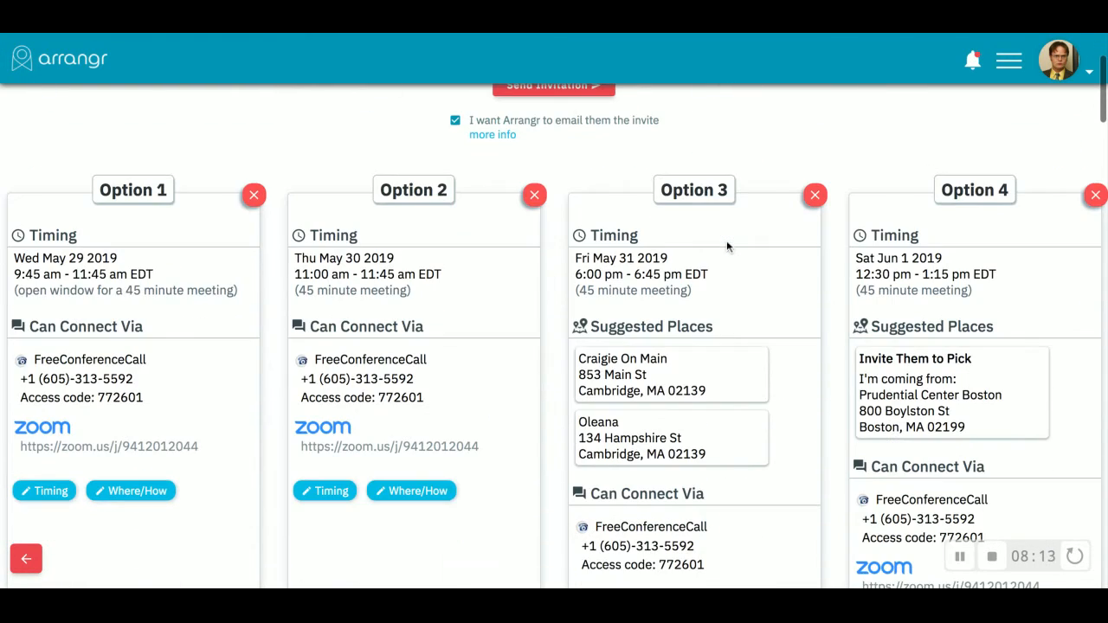
scroll(726, 243, "down", 2)
scroll(750, 231, "down", 3)
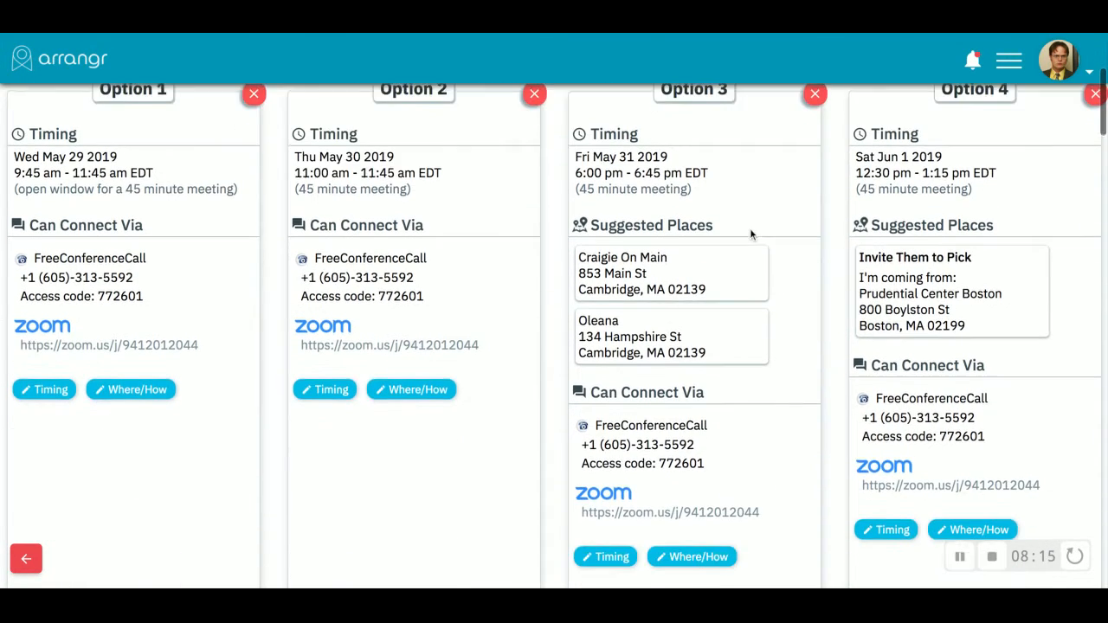
scroll(749, 228, "up", 3)
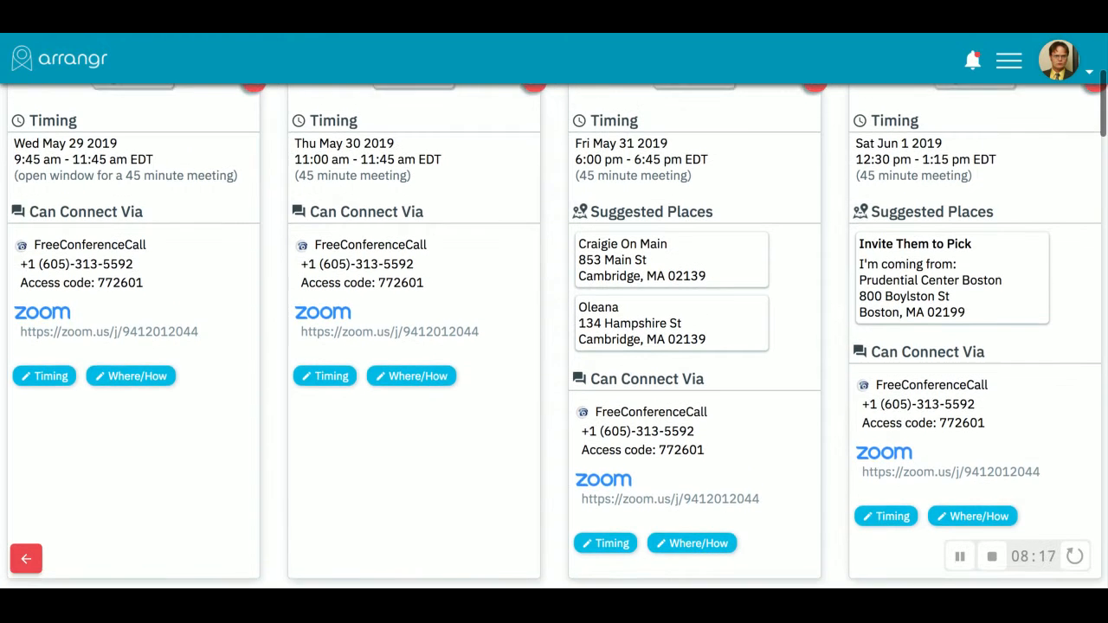
- Review the four meeting options, the optional message and the meeting agenda before creating the invitation
scroll(680, 239, "down", 2)
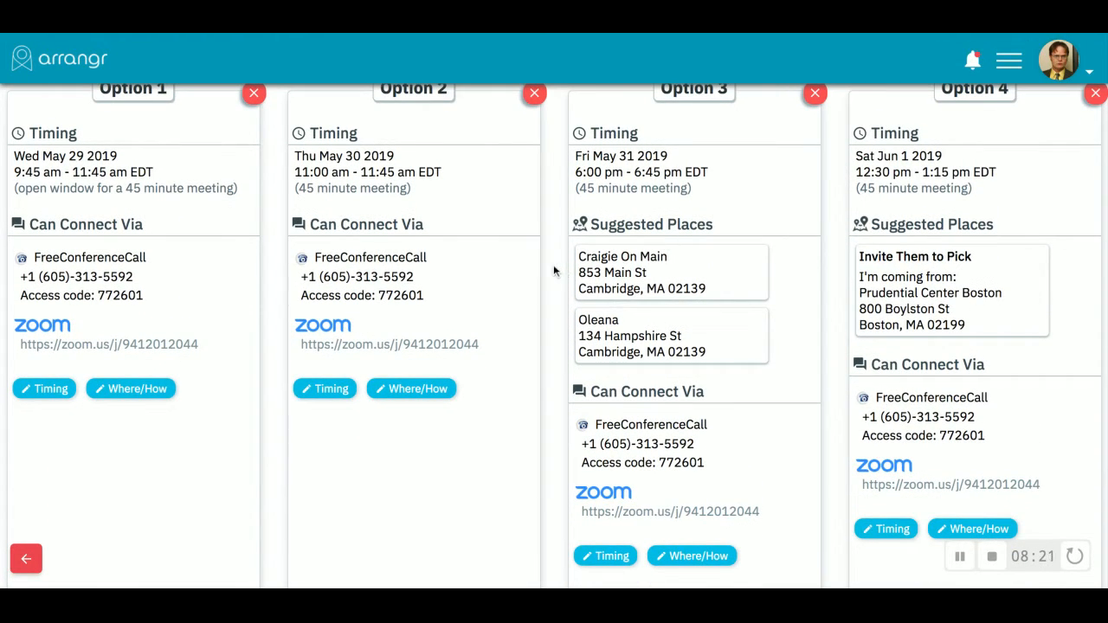
scroll(554, 264, "up", 1)
scroll(553, 264, "down", 3)
scroll(553, 271, "down", 1)
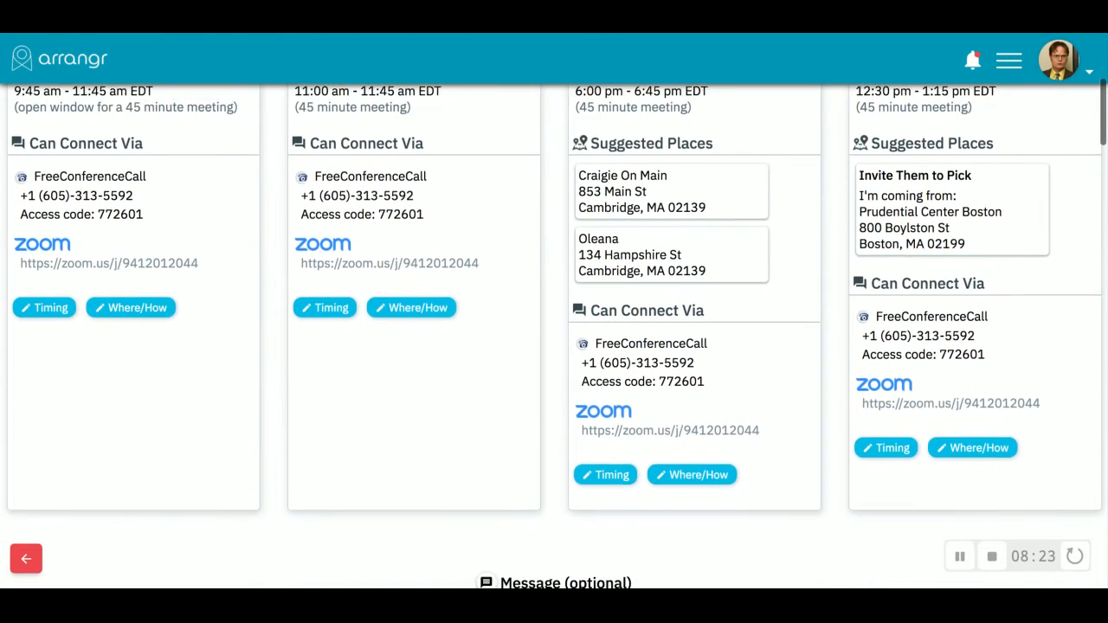
scroll(554, 271, "up", 1)
scroll(553, 271, "down", 5)
scroll(554, 338, "down", 5)
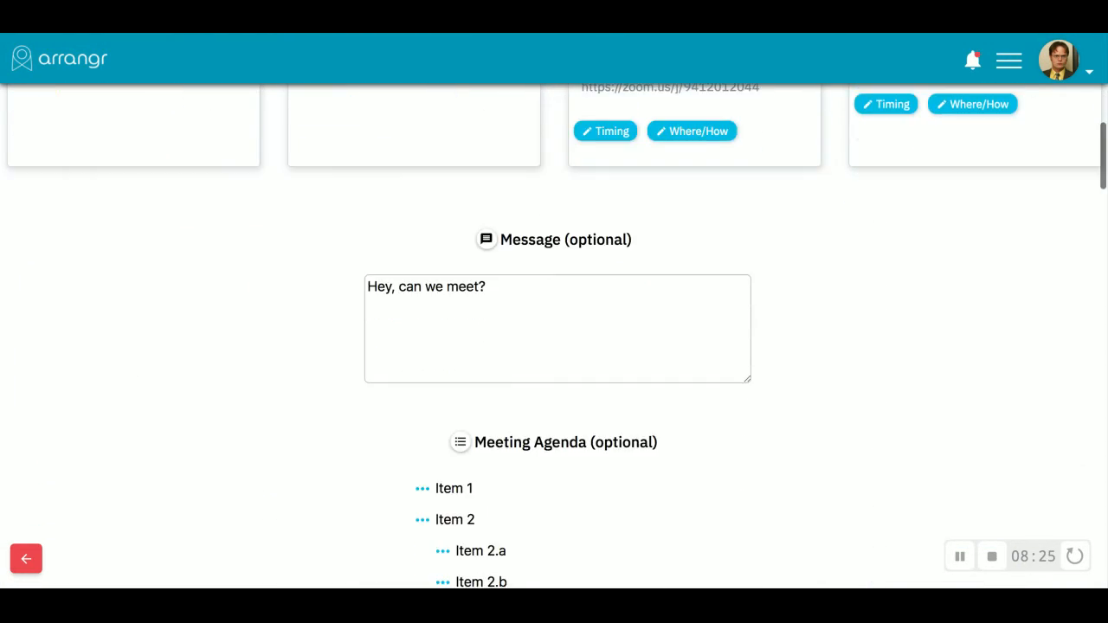
scroll(554, 337, "up", 5)
scroll(620, 272, "up", 6)
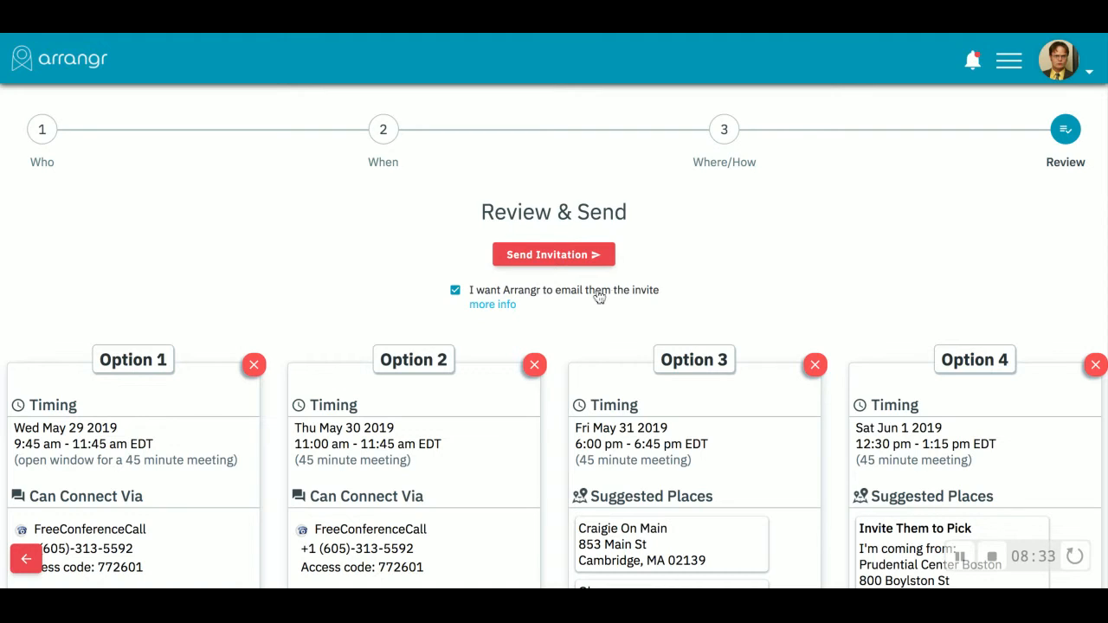
- Turn off having Arrangr email the invite and create the invitation
left_click(618, 298)
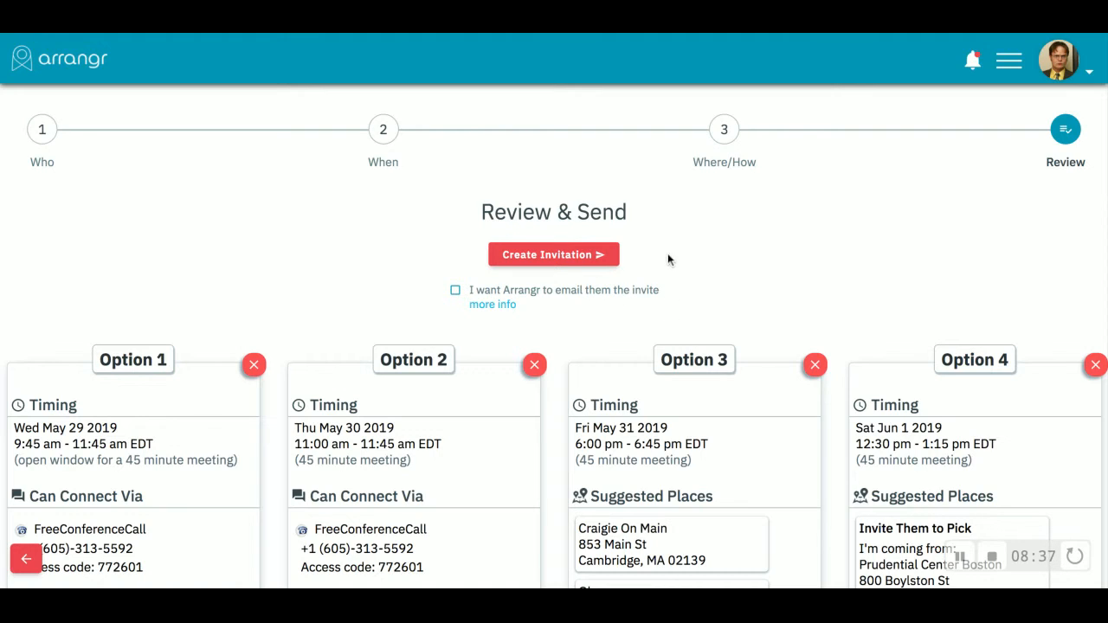
left_click(556, 256)
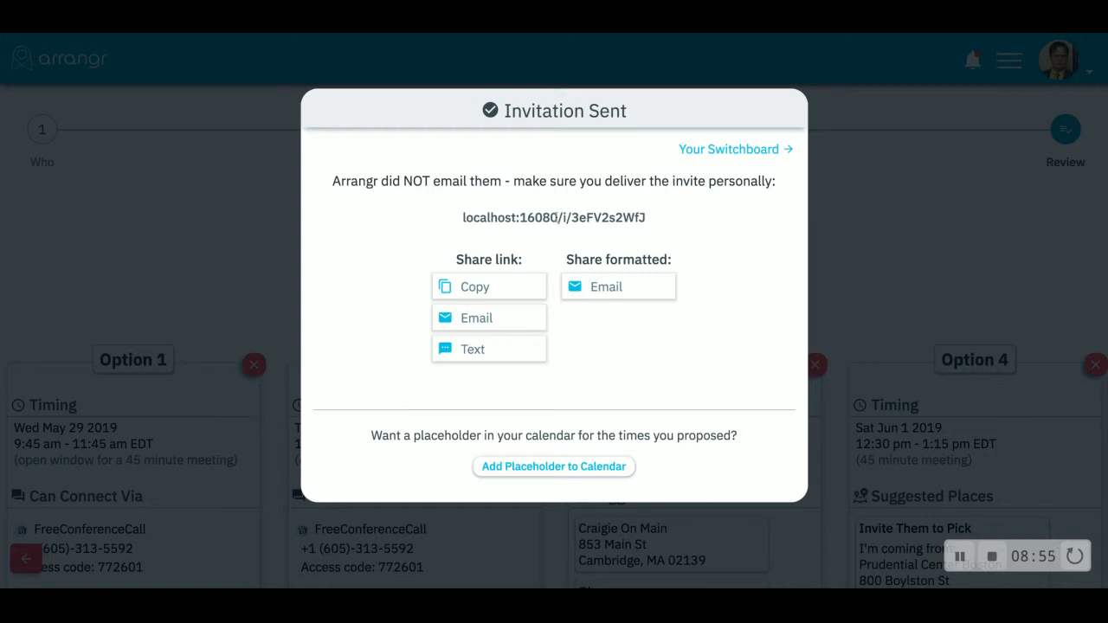
left_click_drag(558, 218, 464, 217)
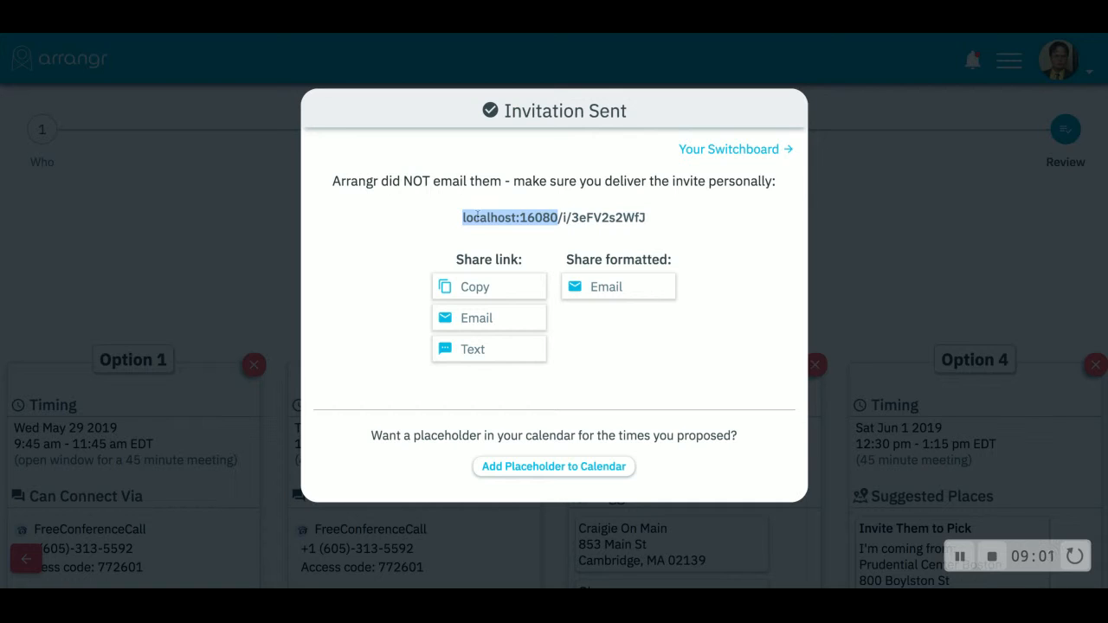
scroll(620, 218, "down", 1)
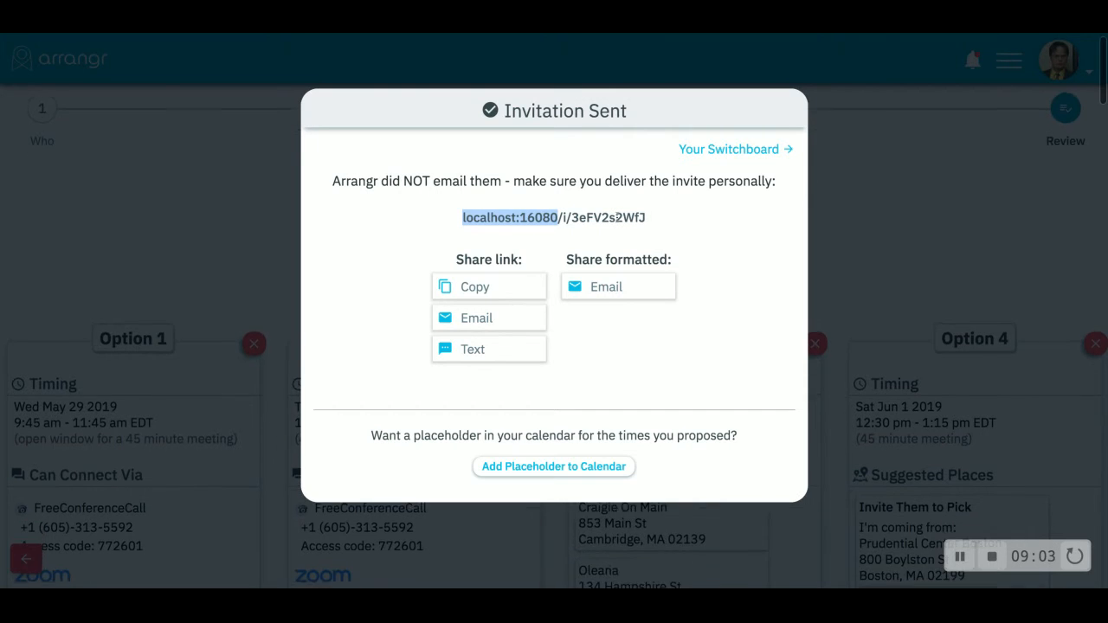
scroll(642, 216, "down", 1)
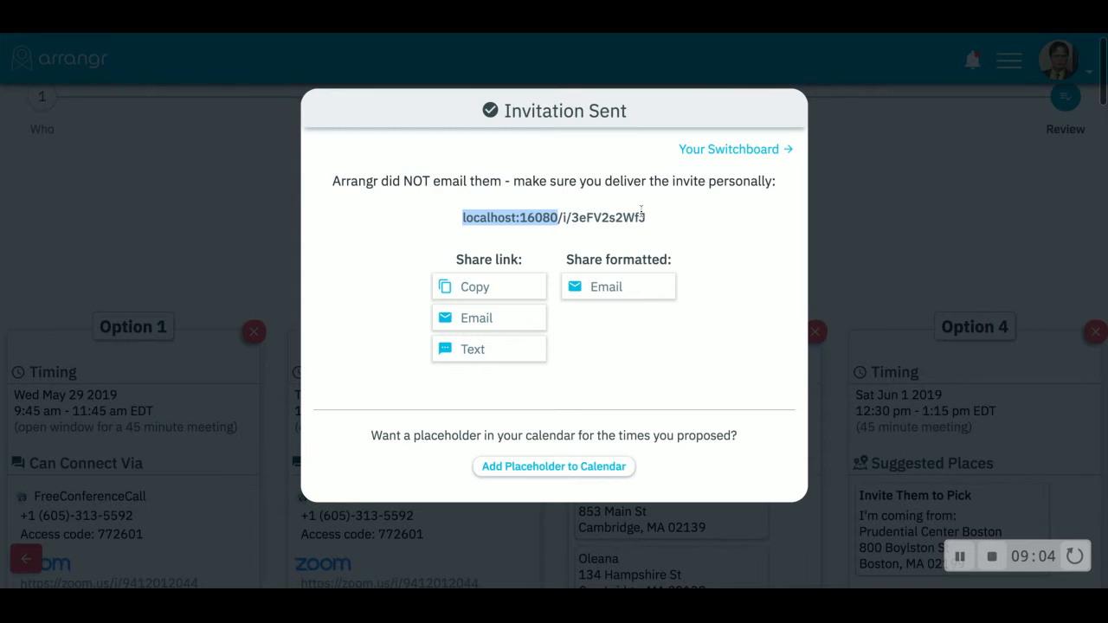
- Preview the formatted email version of the invitation and copy it for pasting into an email
left_click(613, 293)
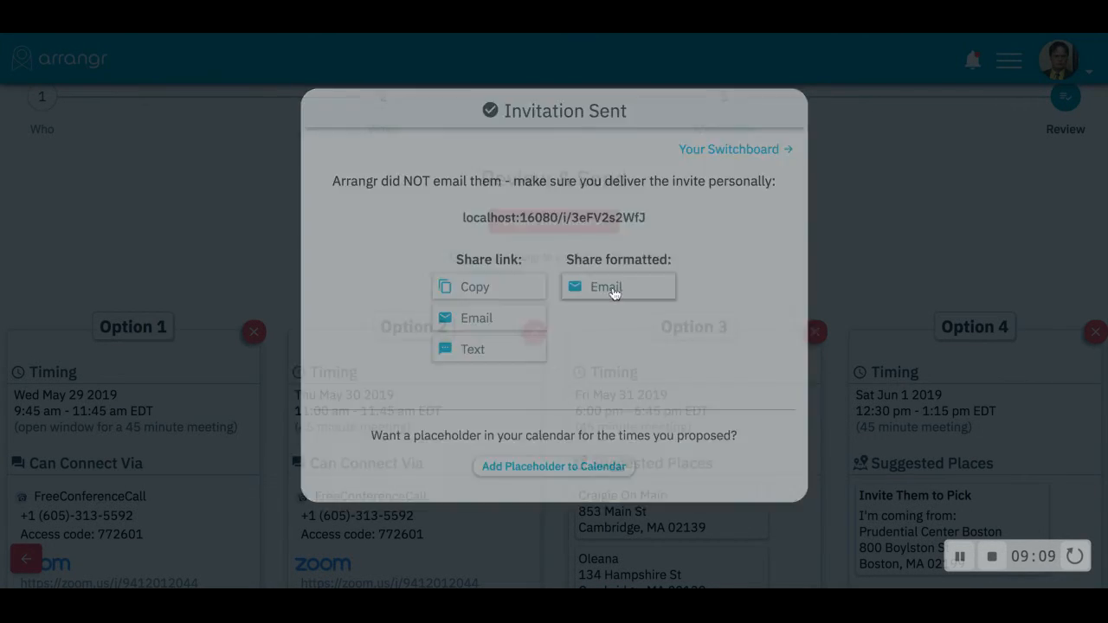
scroll(574, 277, "down", 3)
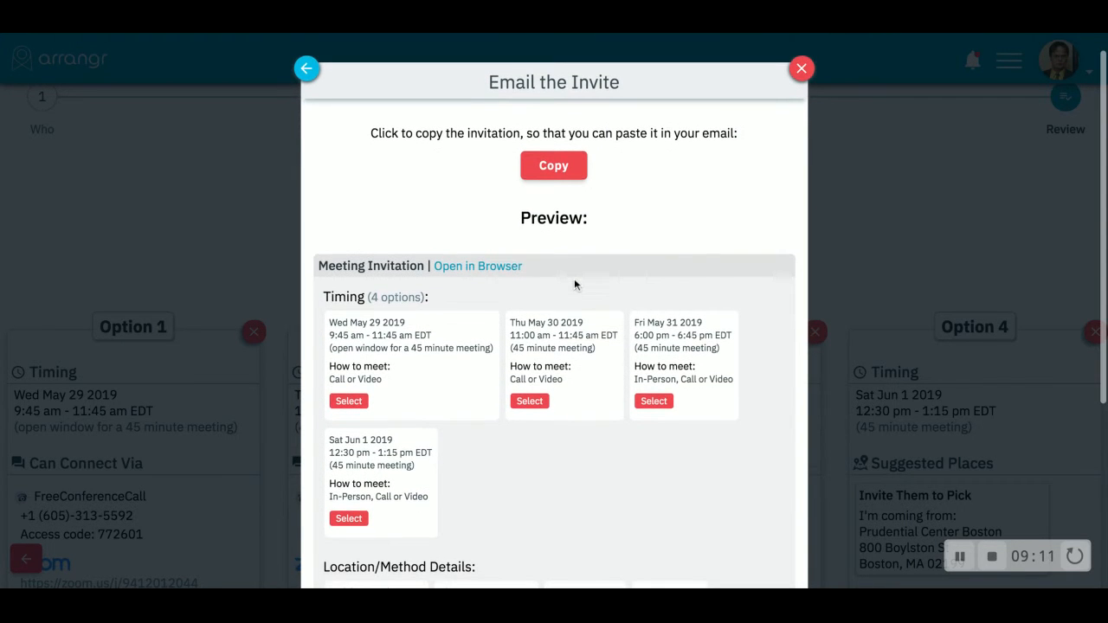
scroll(554, 312, "down", 5)
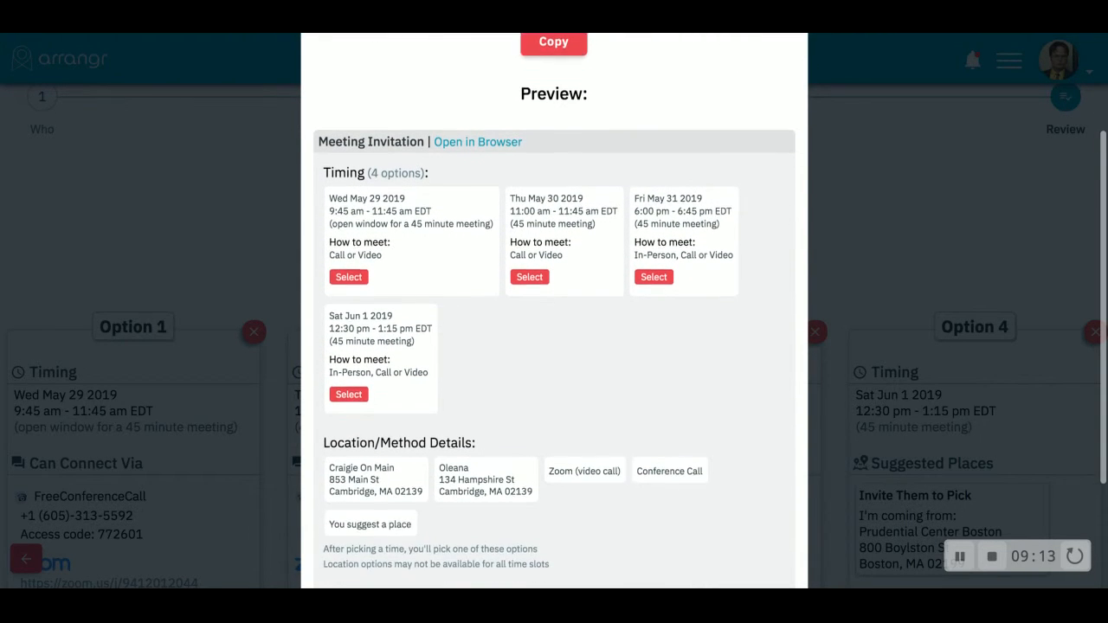
scroll(575, 182, "up", 4)
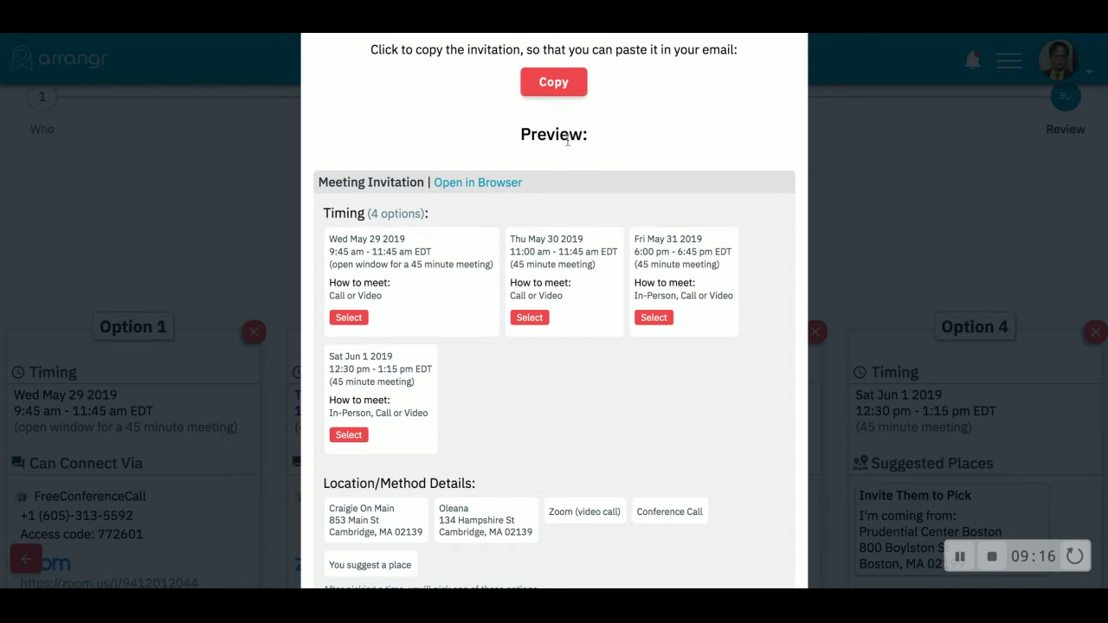
left_click(561, 87)
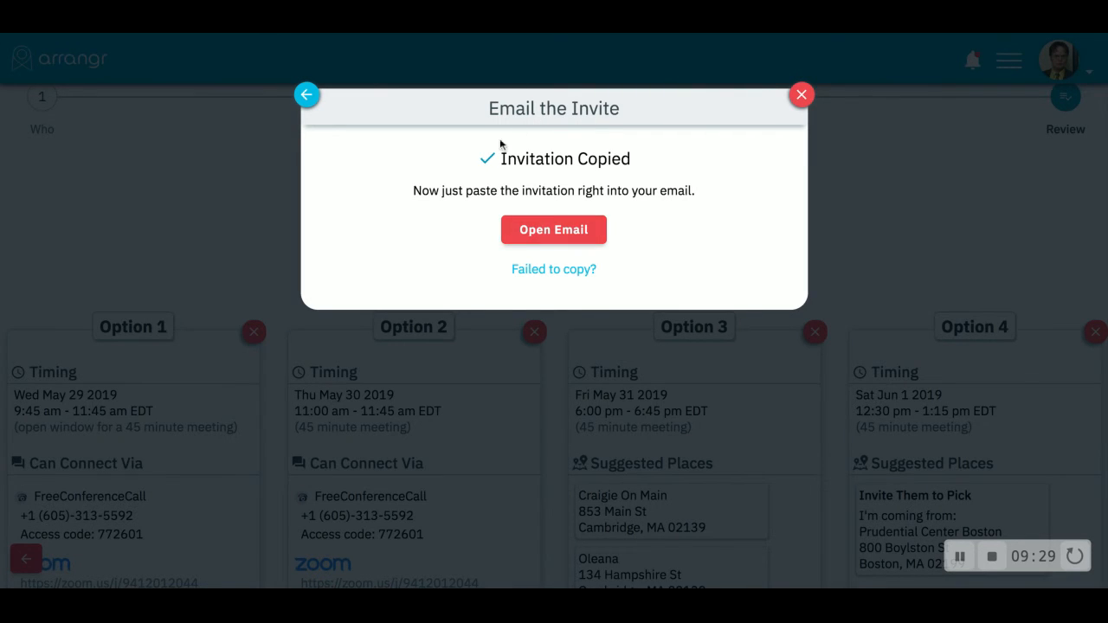
- Return to the sharing choices and copy the invitation link
left_click(305, 98)
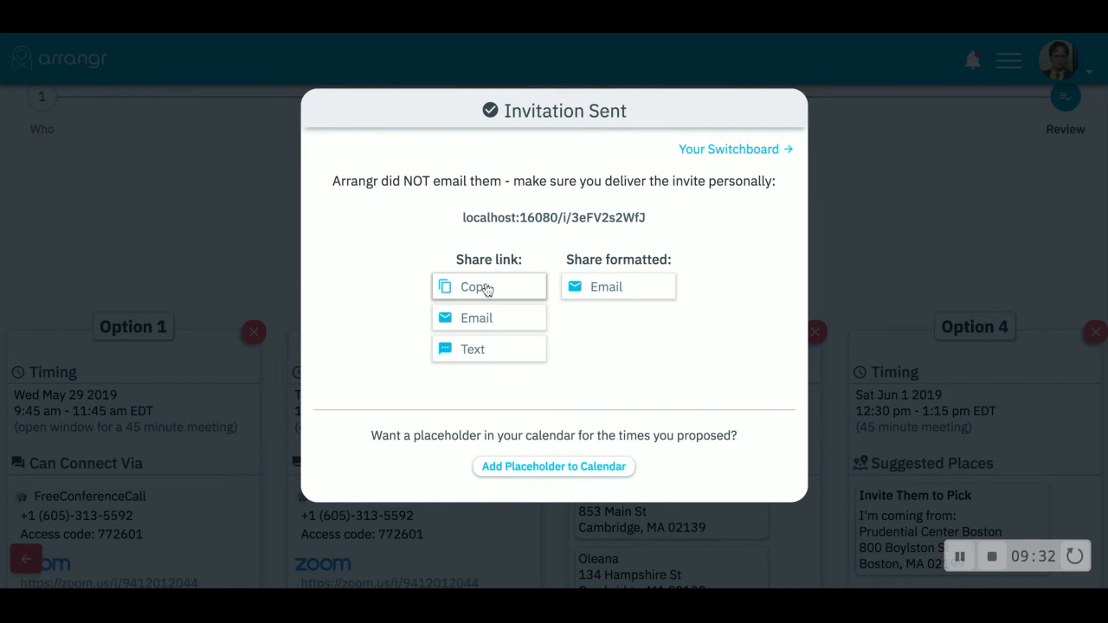
left_click(486, 289)
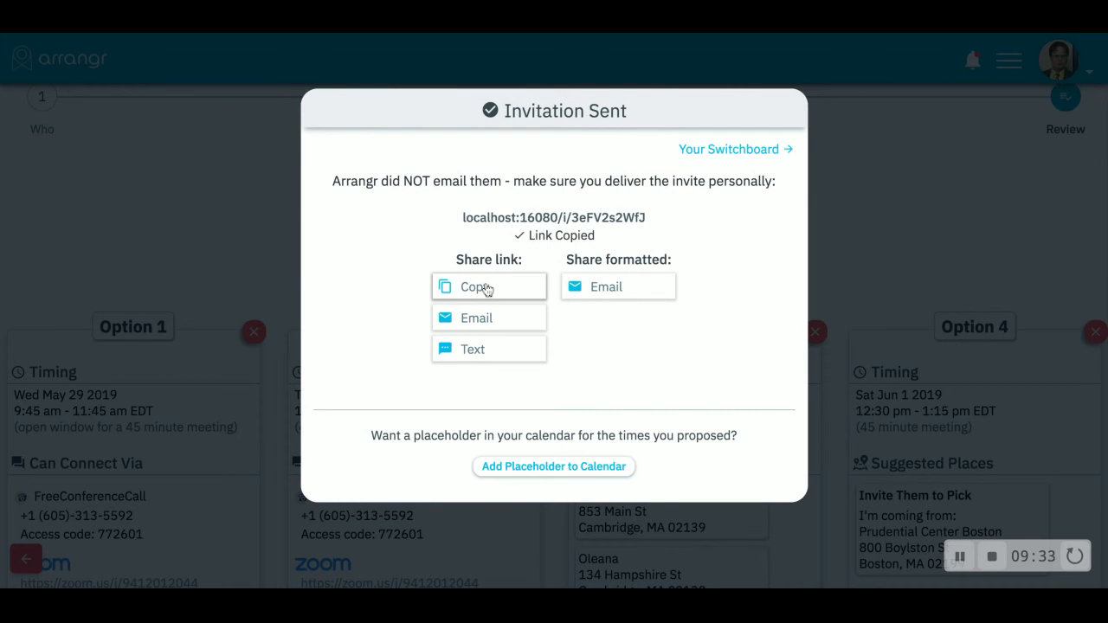